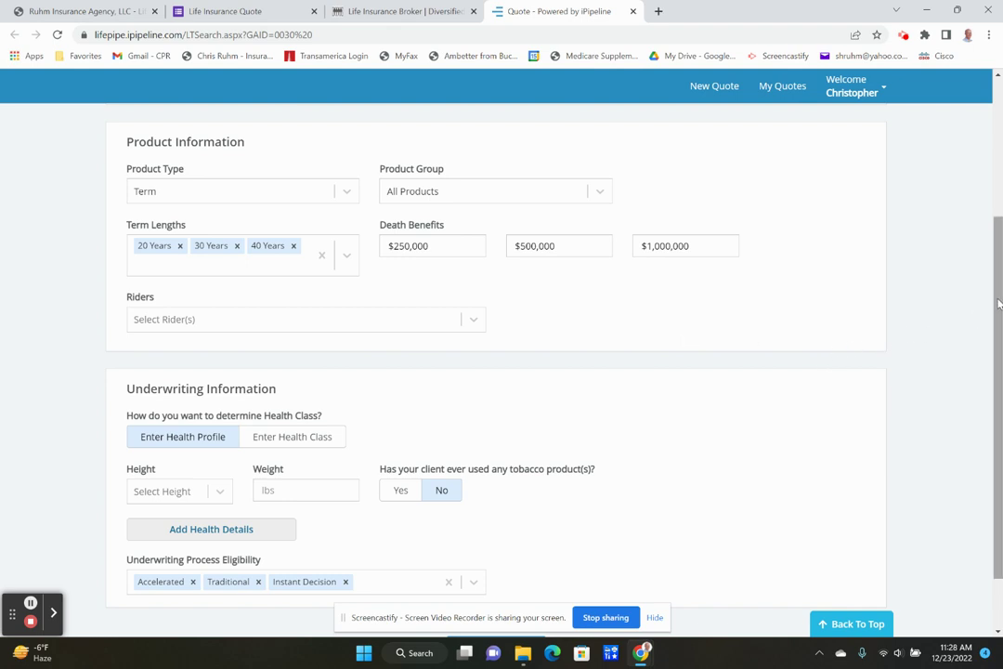
# Step: Browse the available riders list and close it without adding a rider
pyautogui.scroll(-1, 998, 303)
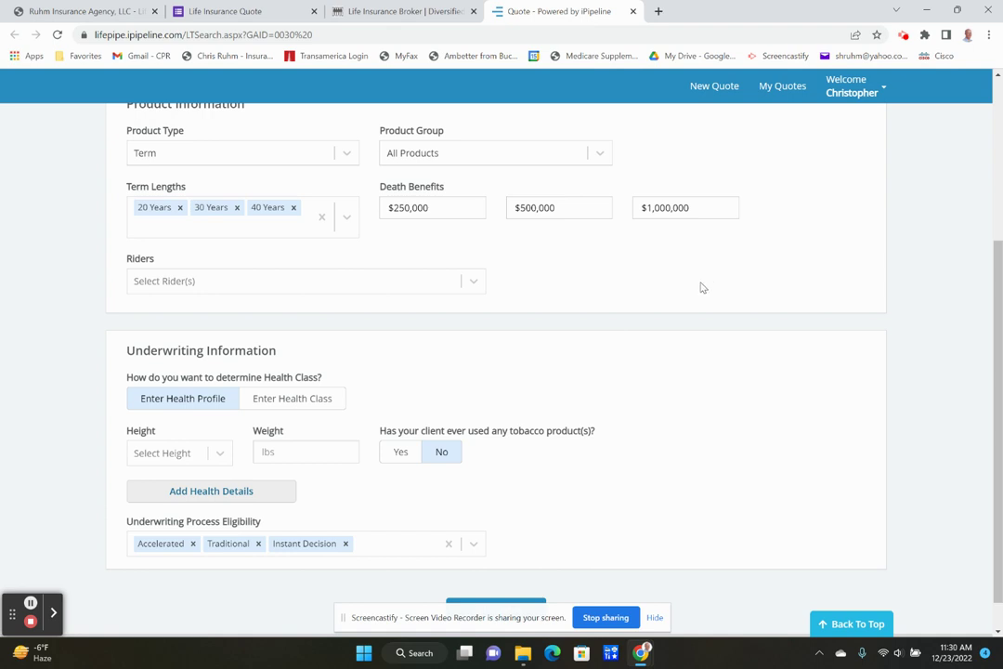
pyautogui.click(476, 291)
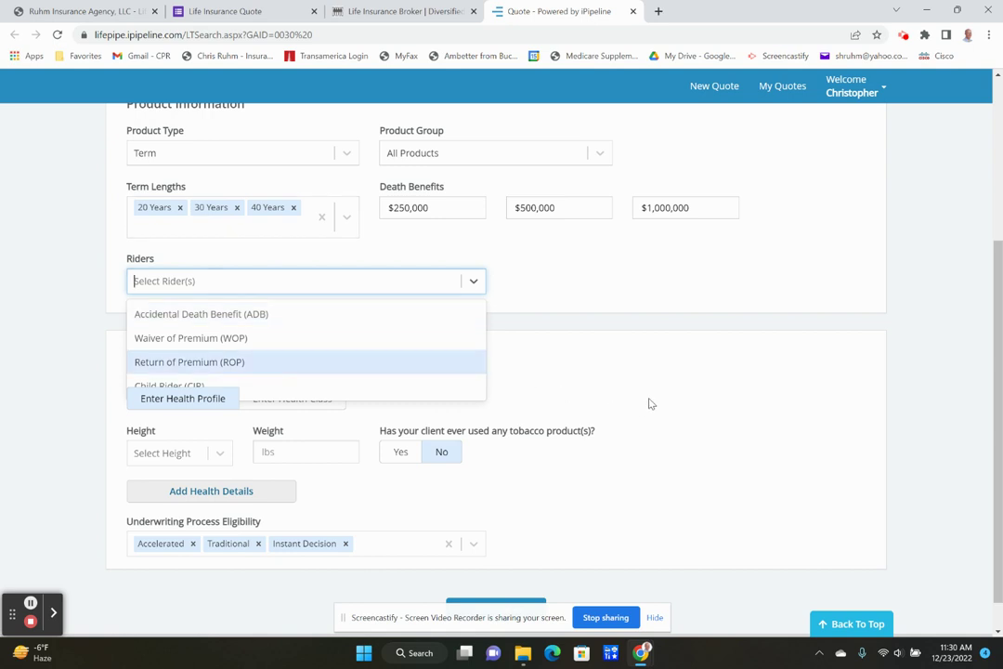
pyautogui.press('Down')
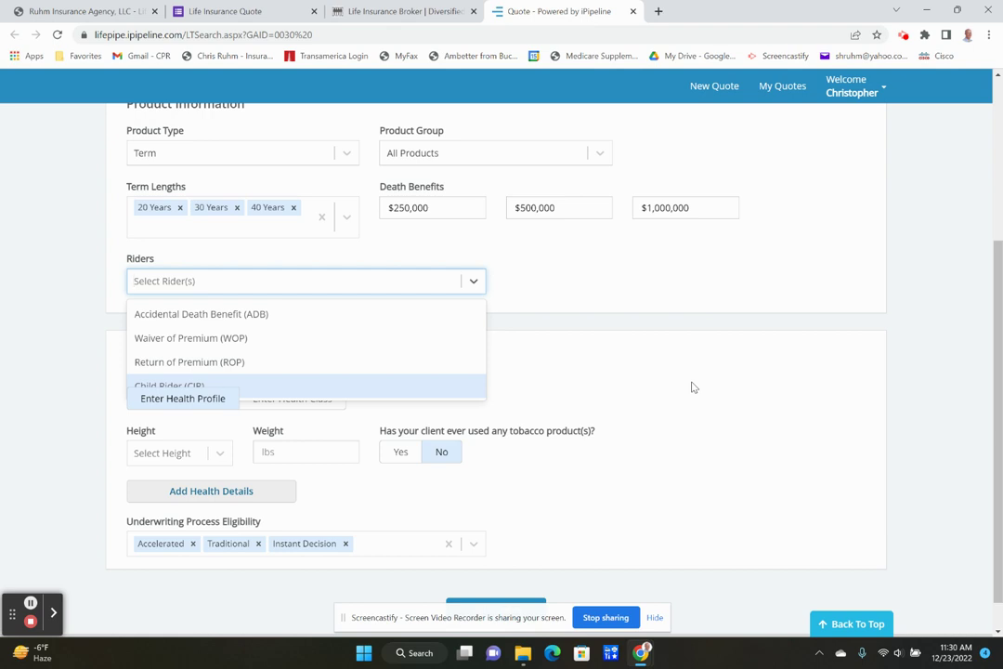
pyautogui.click(645, 294)
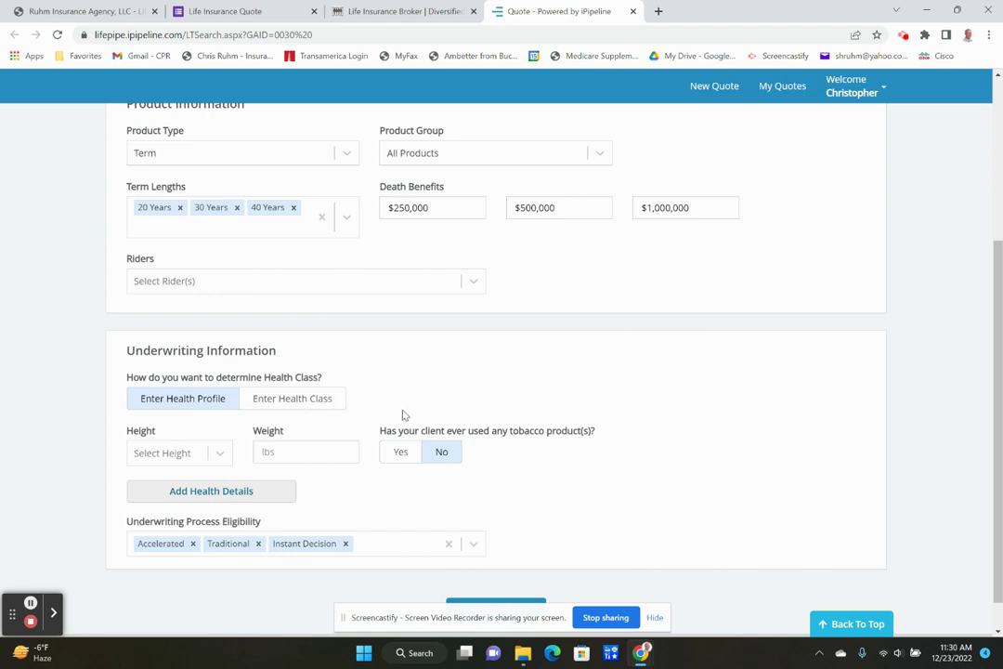
# Step: Set the client's height to 6'0" and weight to 200
pyautogui.click(216, 455)
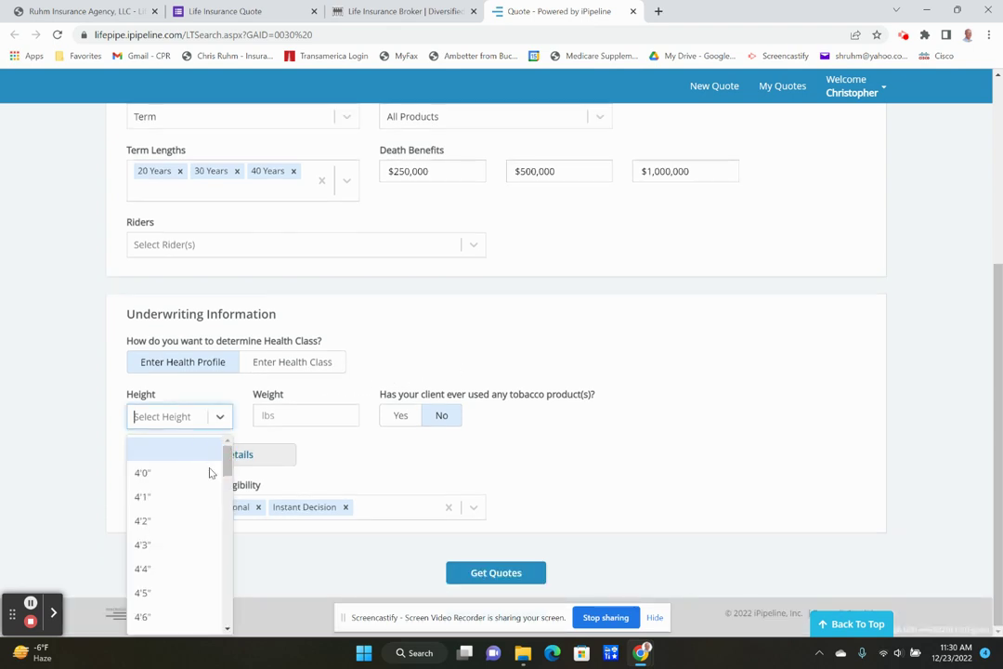
pyautogui.scroll(-4, 228, 464)
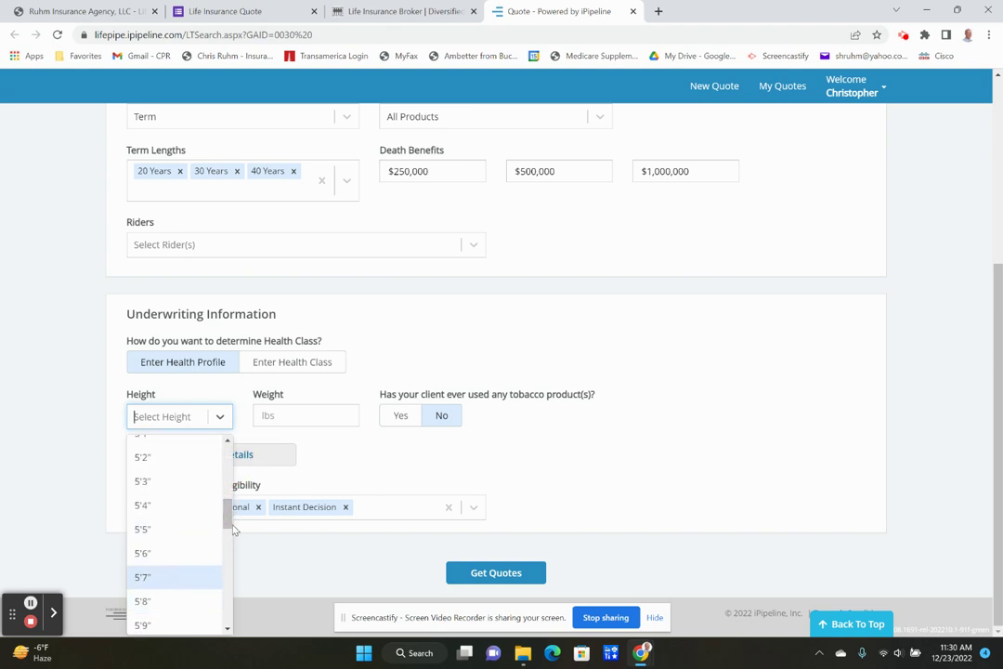
pyautogui.moveTo(226, 511); pyautogui.dragTo(231, 555)
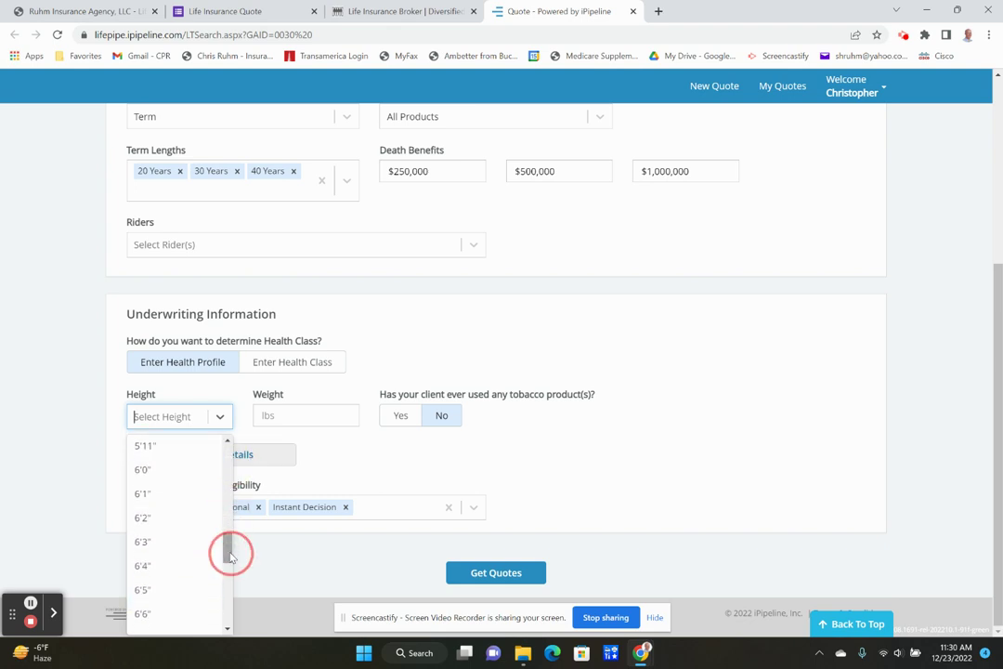
pyautogui.click(195, 470)
pyautogui.click(308, 414)
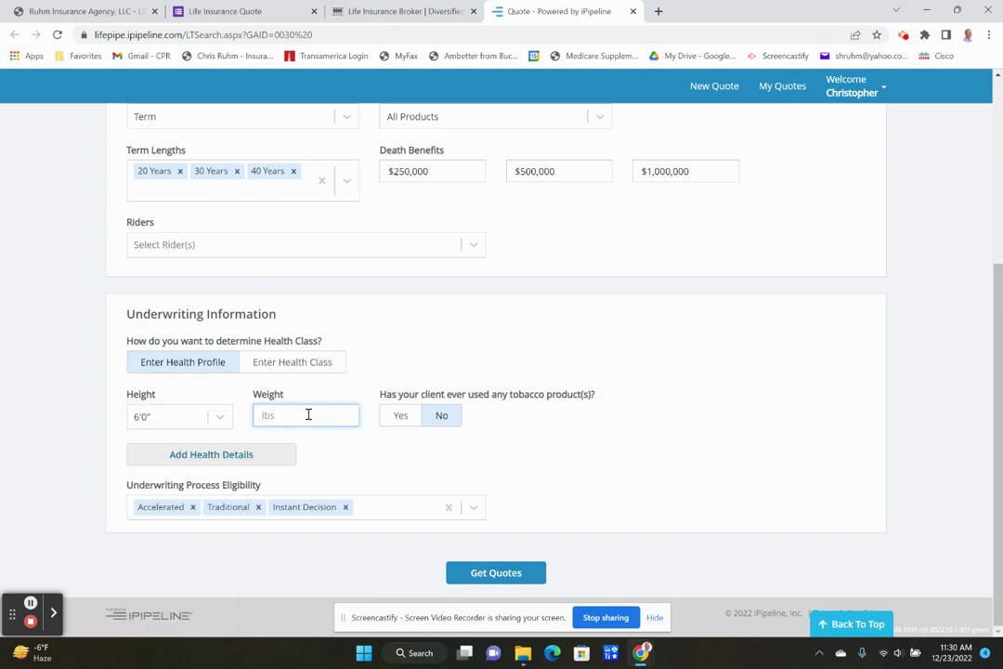
pyautogui.write('200')
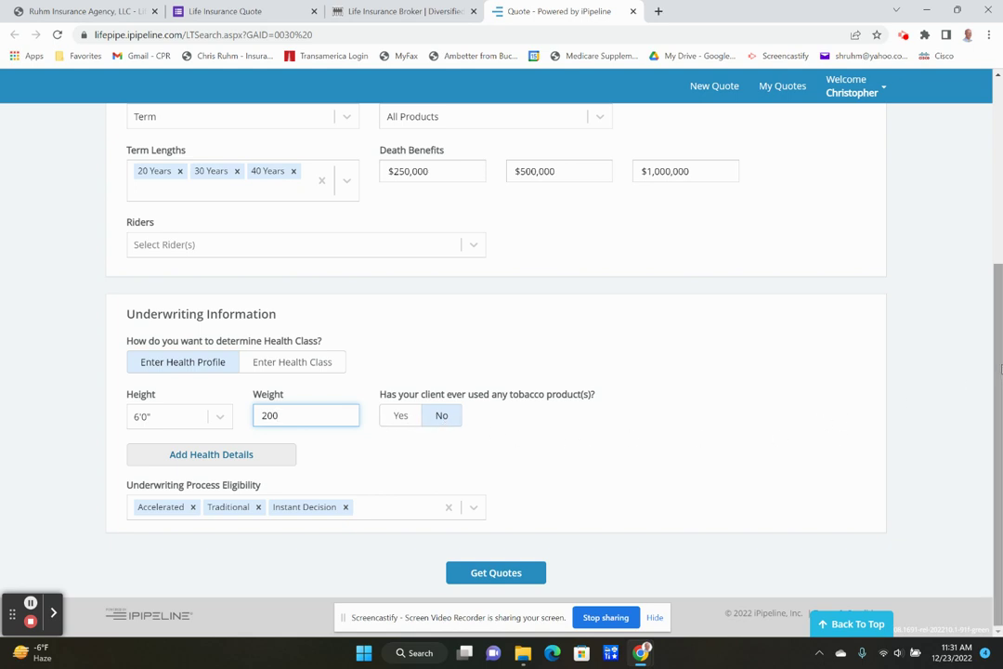
# Step: Add health details covering Family History and Driving Violation
pyautogui.click(249, 452)
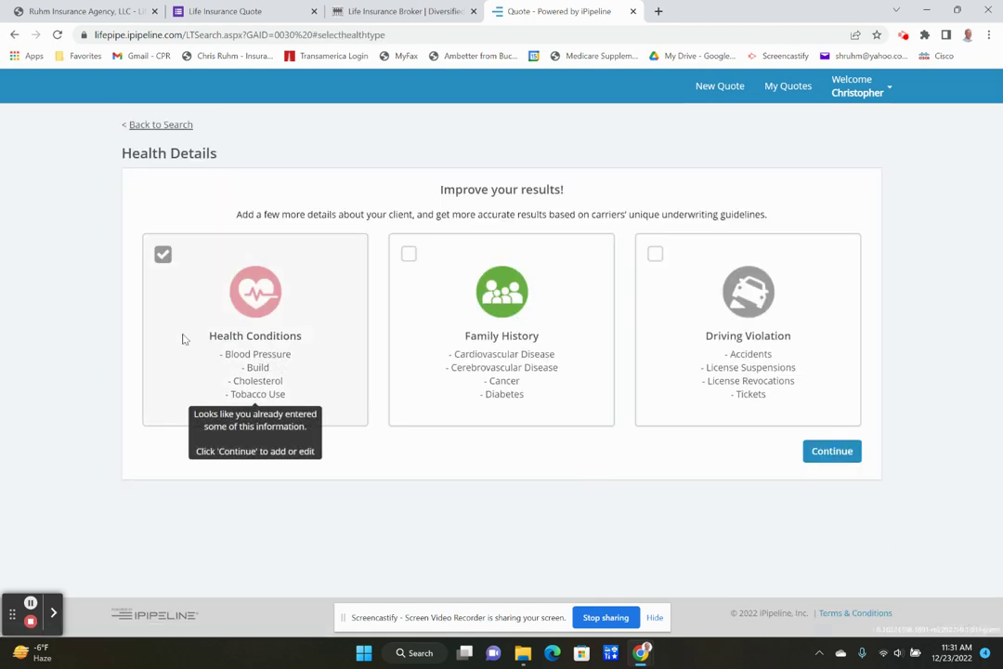
pyautogui.click(408, 255)
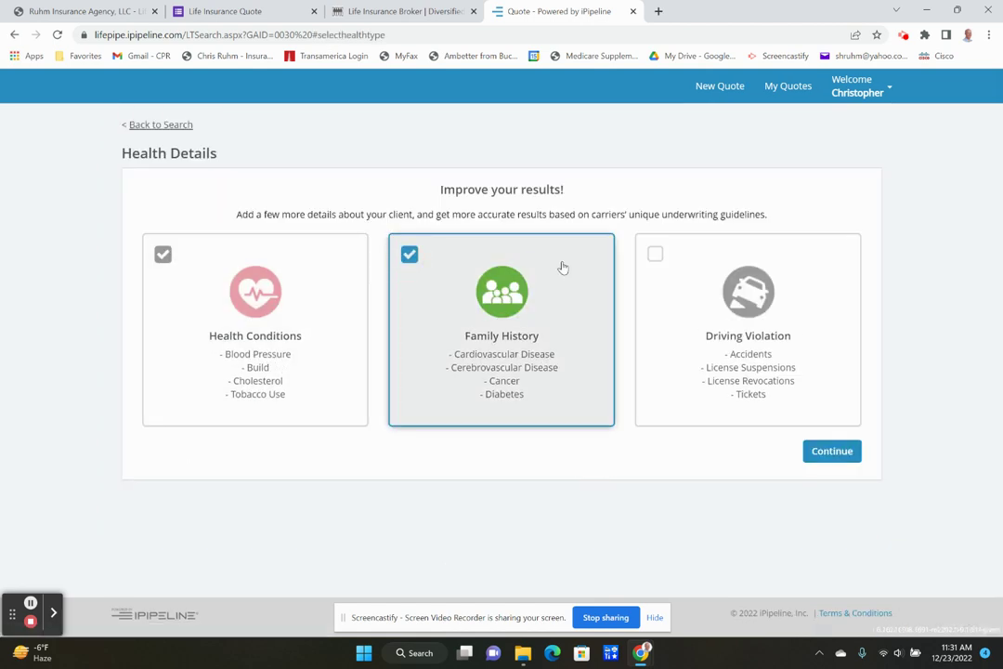
pyautogui.click(654, 256)
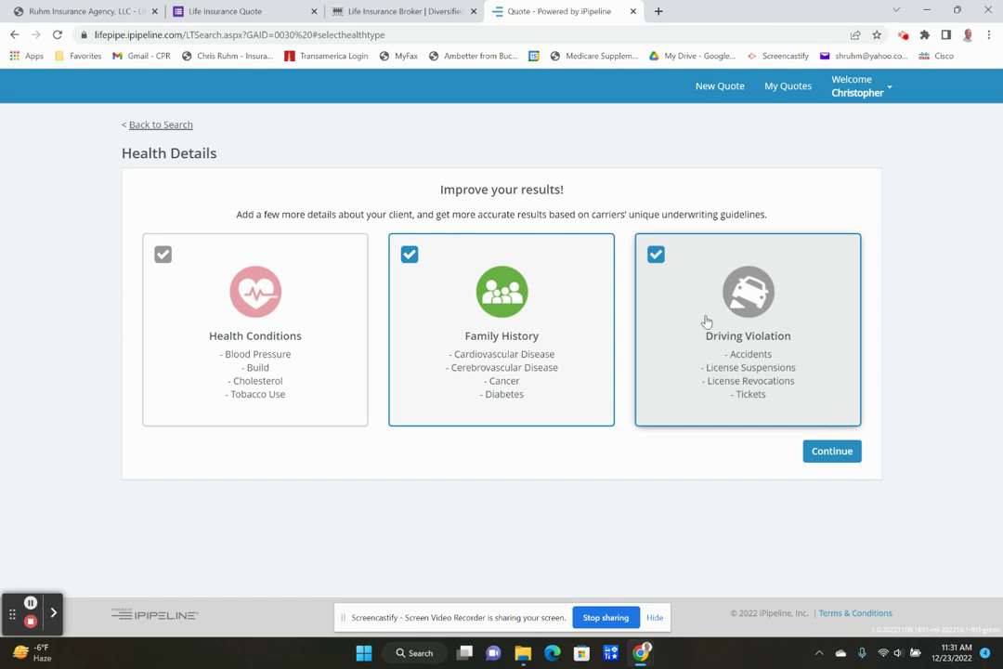
pyautogui.click(822, 455)
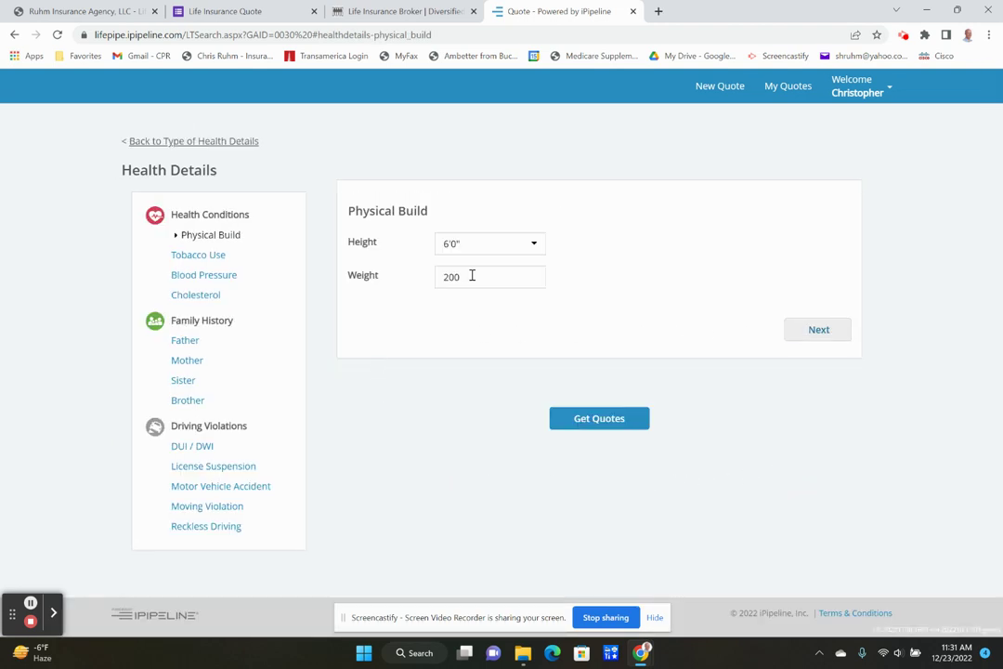
# Step: Answer No to tobacco and Currently Use for blood pressure and cholesterol medication
pyautogui.click(810, 332)
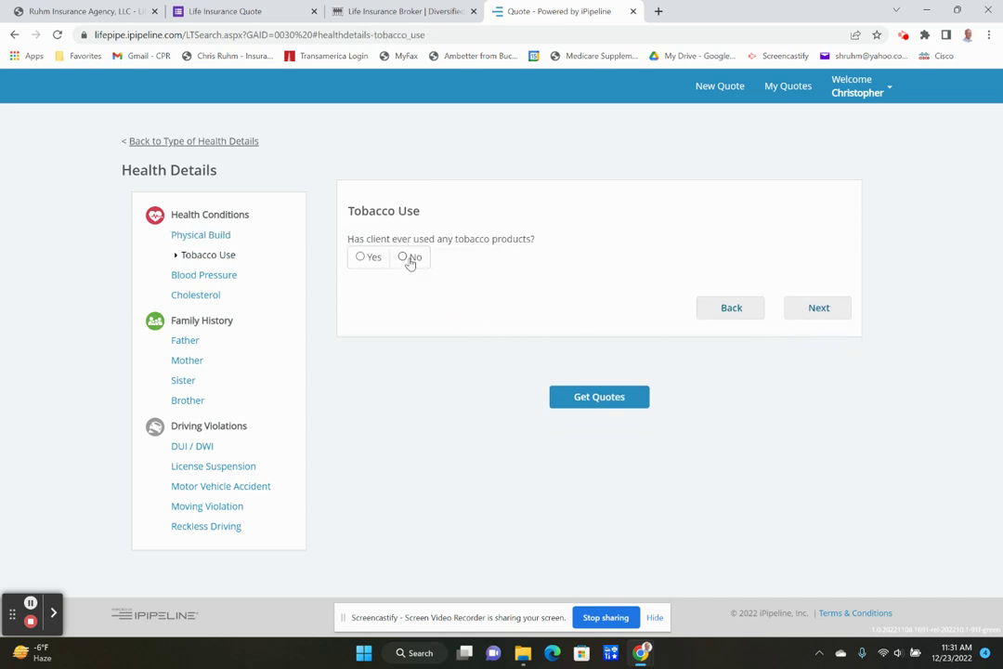
pyautogui.click(405, 257)
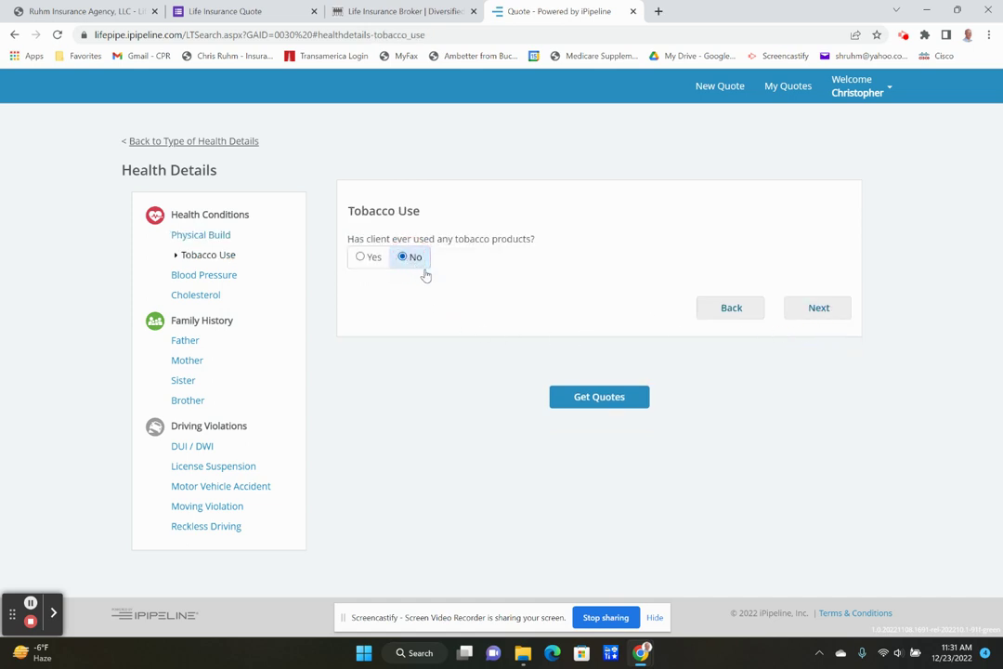
pyautogui.click(835, 313)
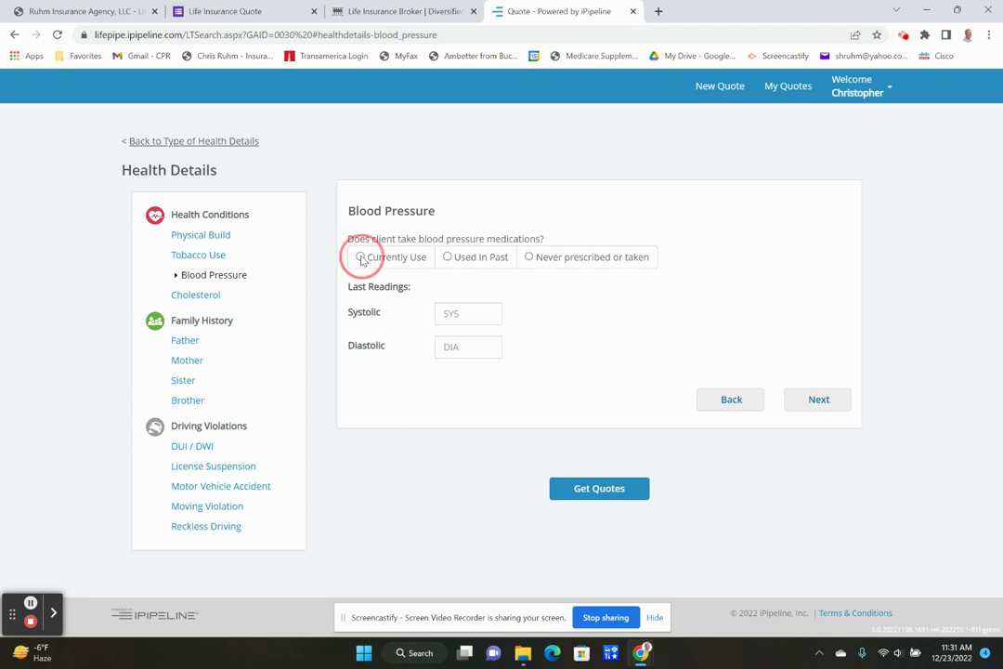
pyautogui.click(361, 258)
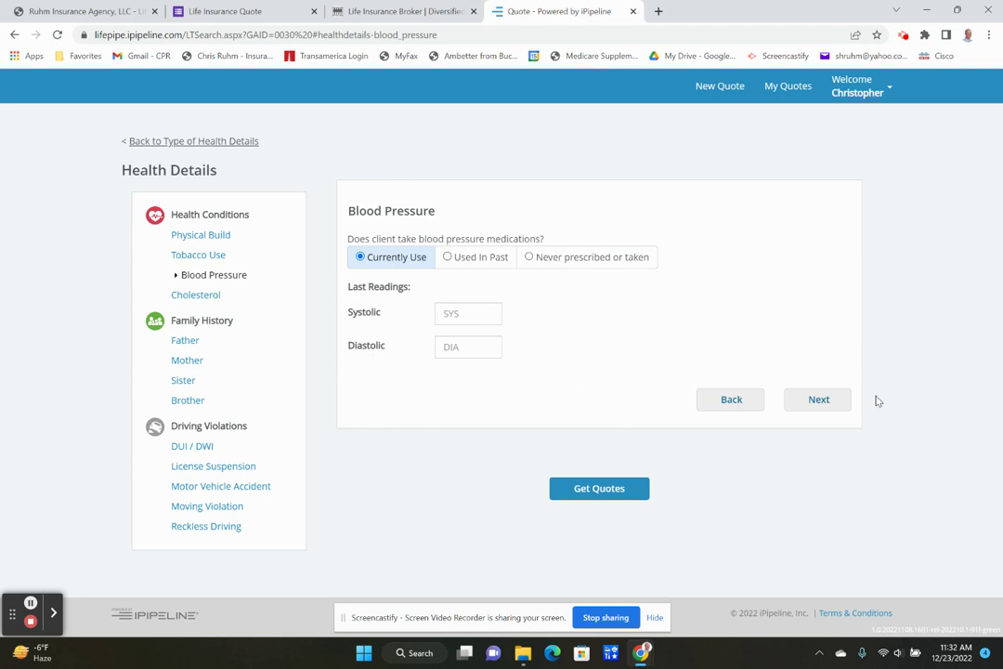
pyautogui.click(829, 404)
pyautogui.click(355, 260)
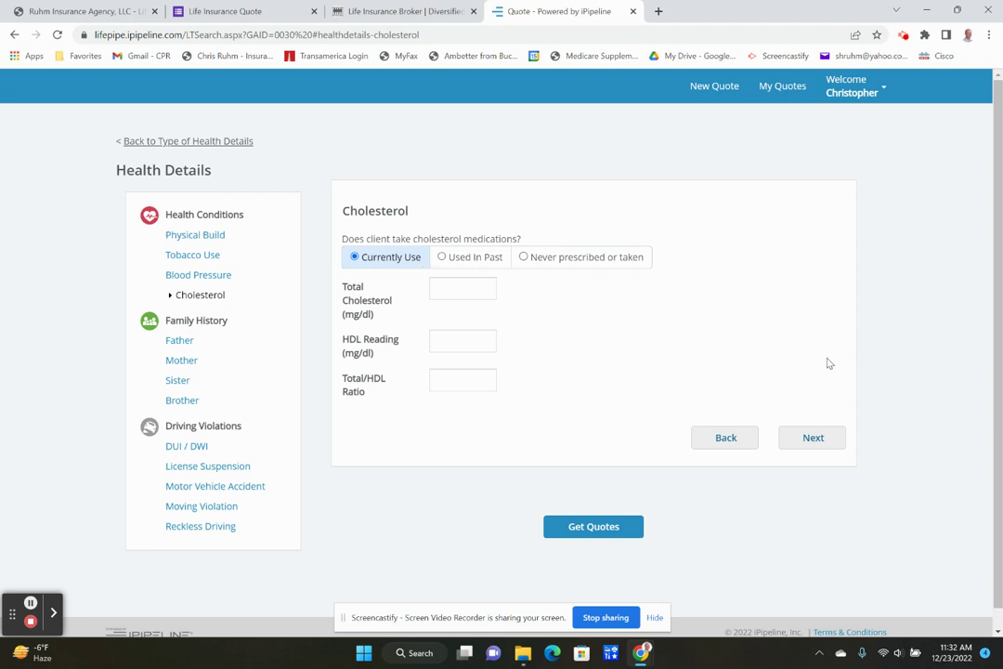
pyautogui.click(817, 439)
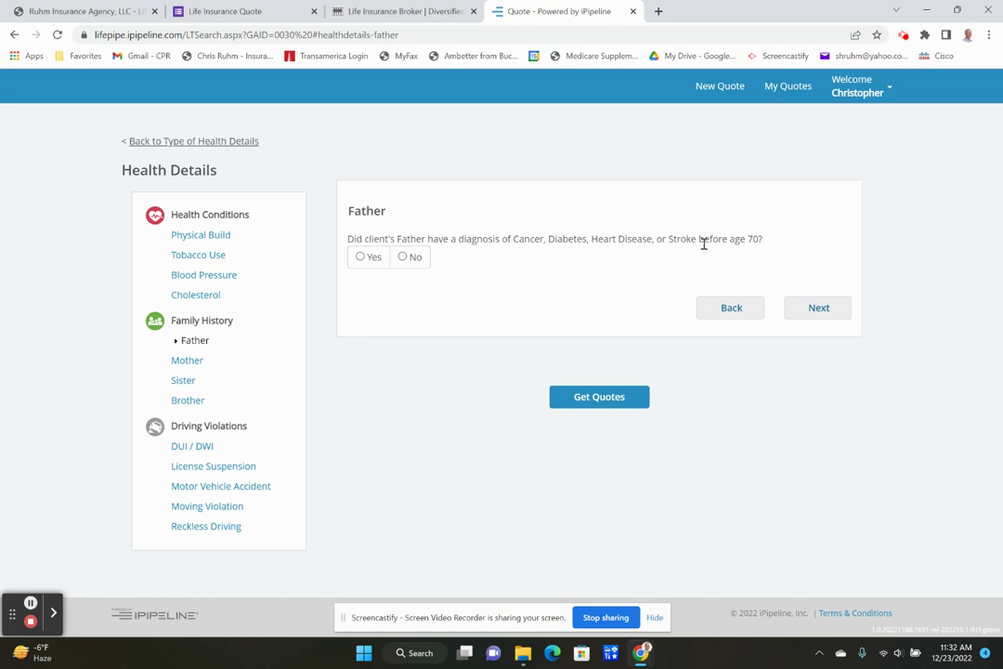
# Step: Answer No for Father, Mother, Sister and Brother diagnoses before age 70
pyautogui.click(404, 259)
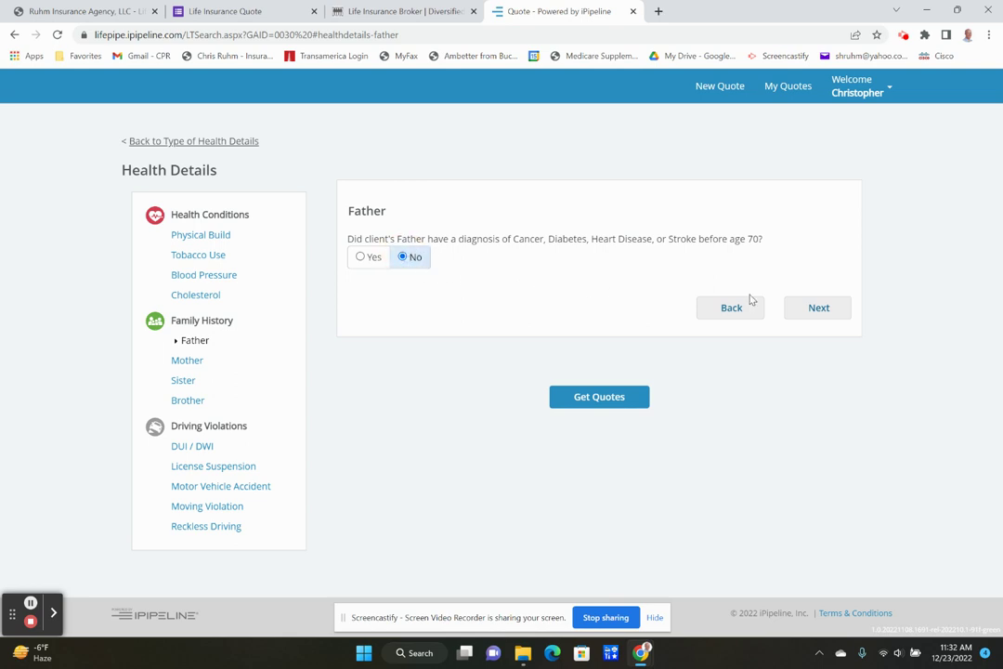
pyautogui.click(819, 308)
pyautogui.click(405, 257)
pyautogui.click(833, 309)
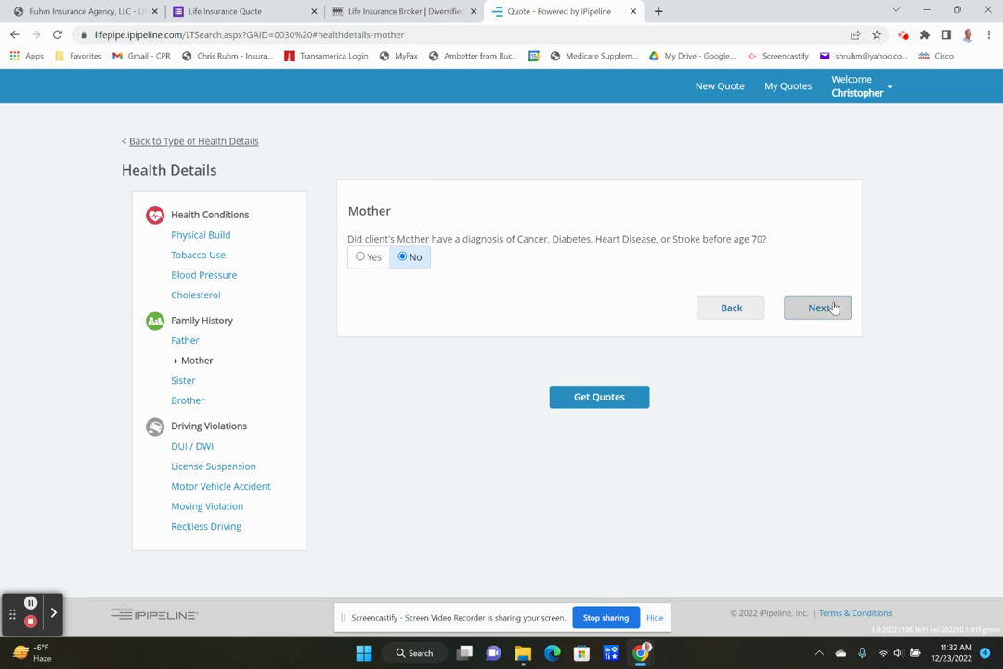
pyautogui.click(831, 307)
pyautogui.click(403, 257)
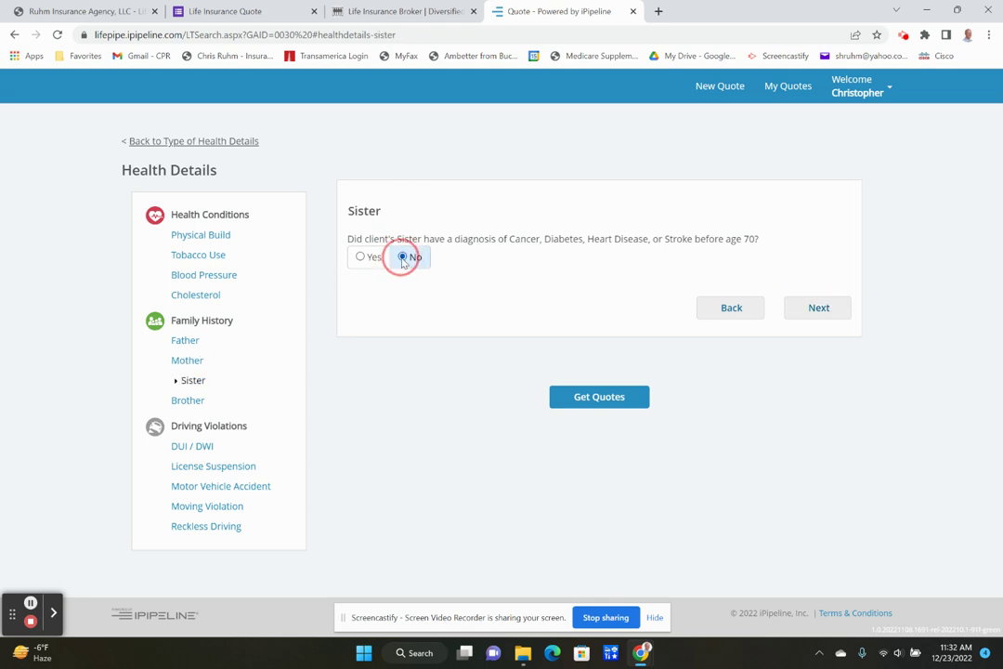
pyautogui.click(831, 308)
pyautogui.click(403, 256)
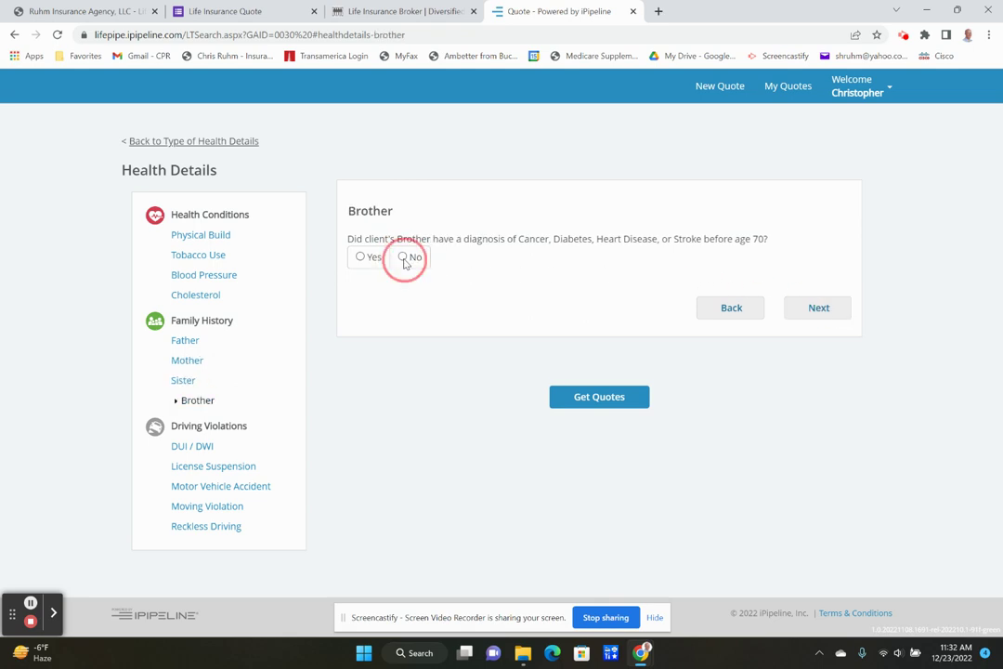
pyautogui.click(817, 312)
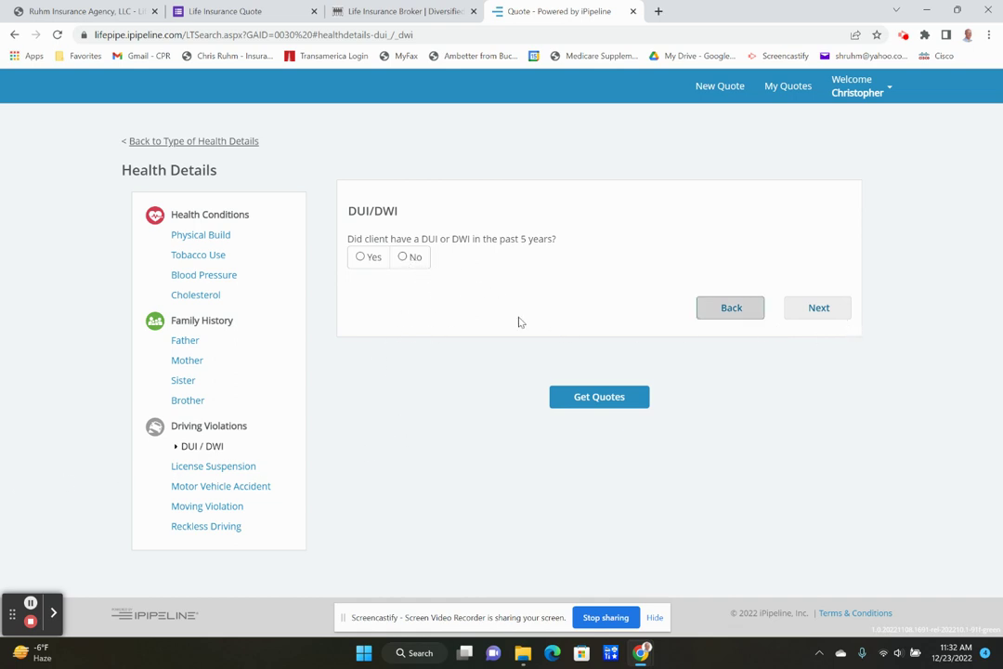
# Step: Answer No to DUI/DWI, license suspension, motor vehicle accident, moving violation and reckless driving
pyautogui.click(405, 256)
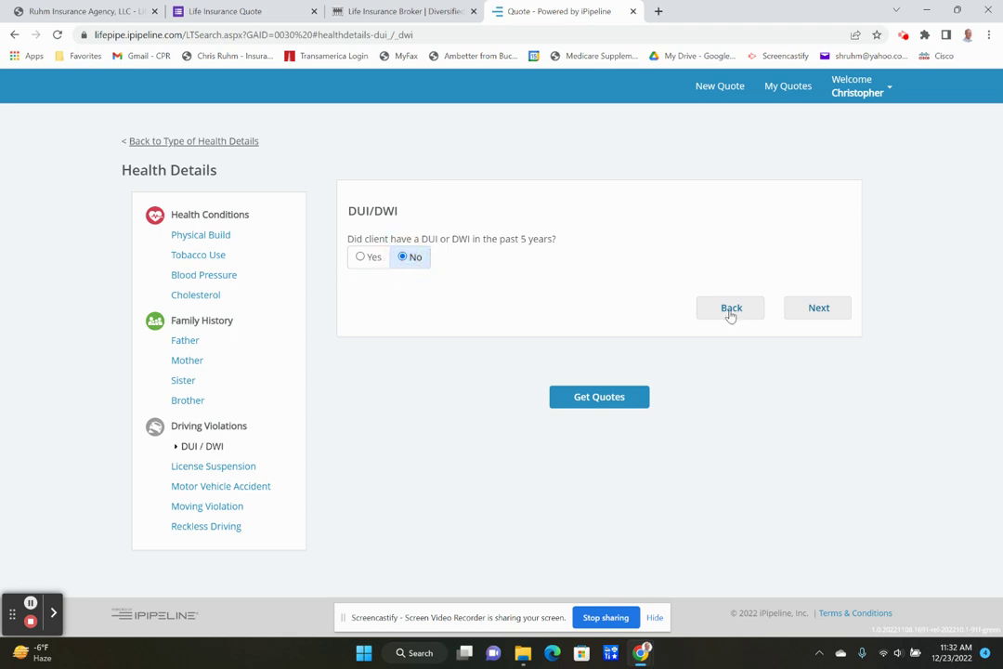
pyautogui.click(818, 309)
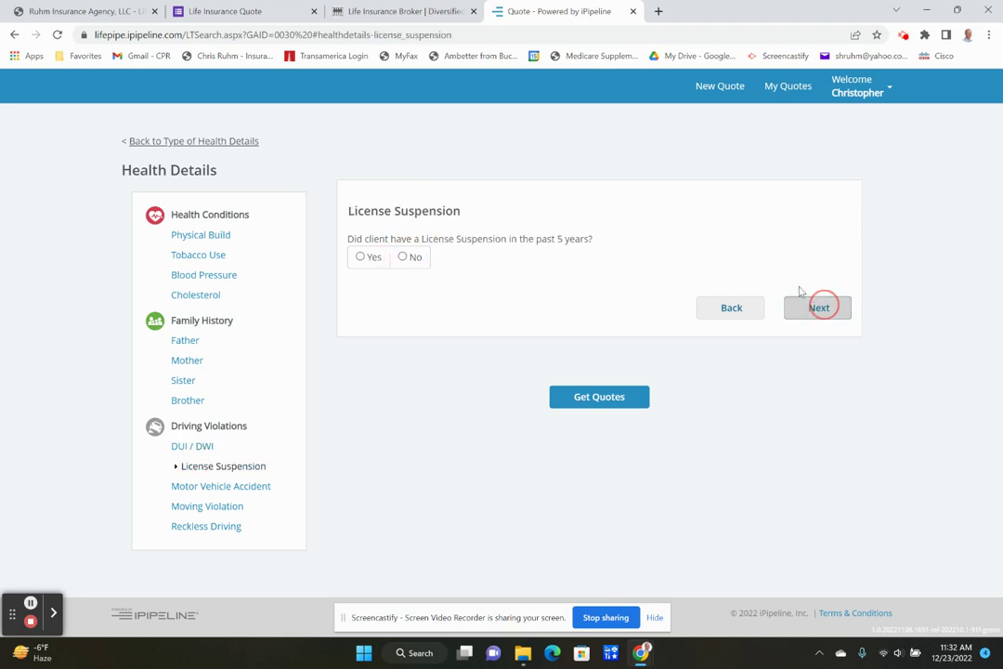
pyautogui.click(406, 258)
pyautogui.click(801, 307)
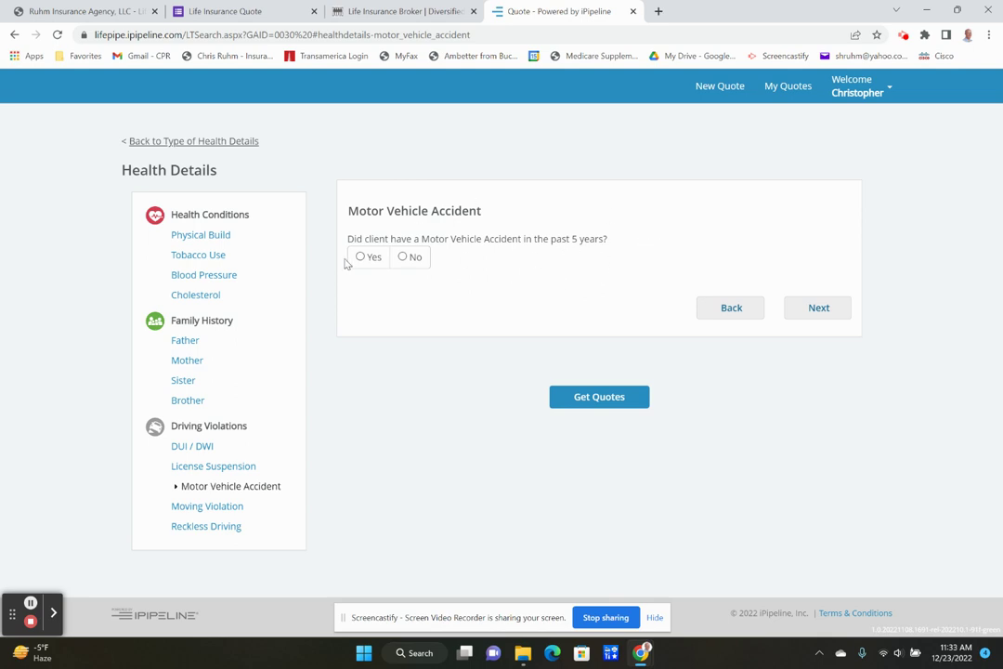
pyautogui.click(402, 258)
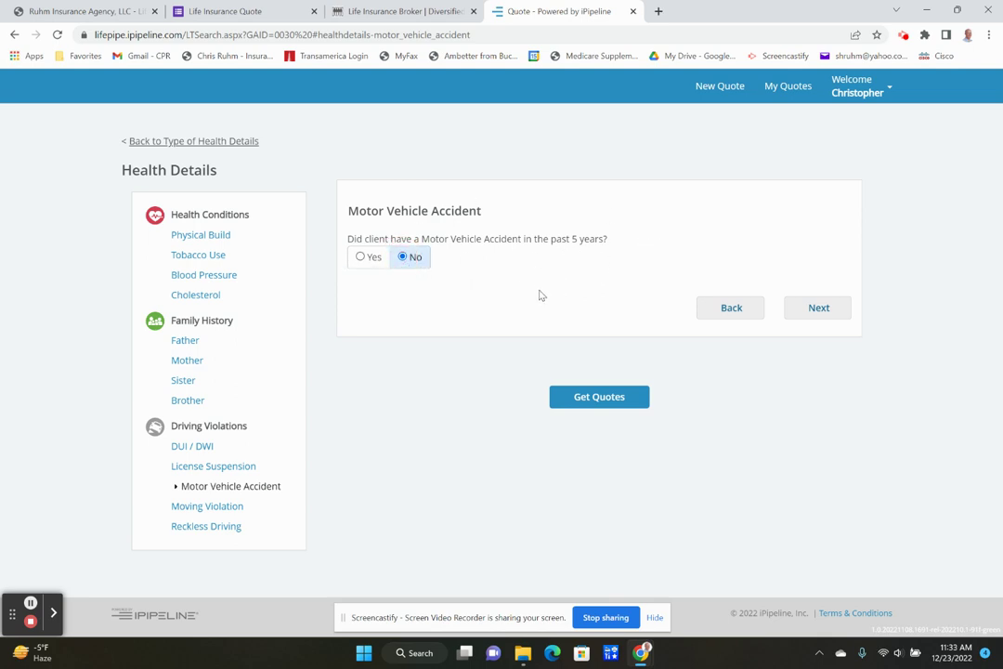
pyautogui.click(818, 308)
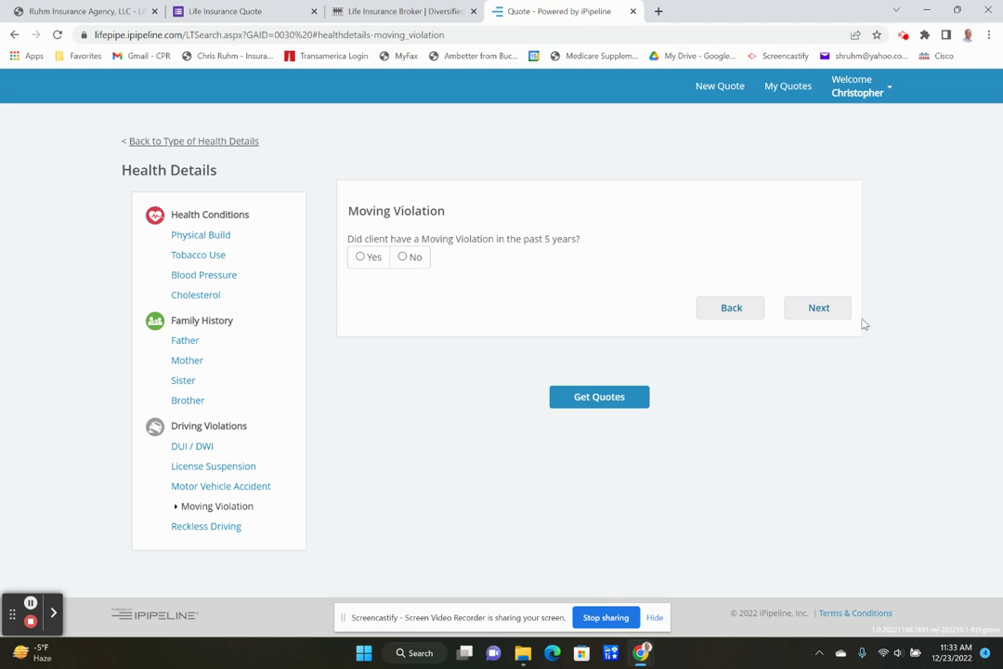
pyautogui.click(404, 258)
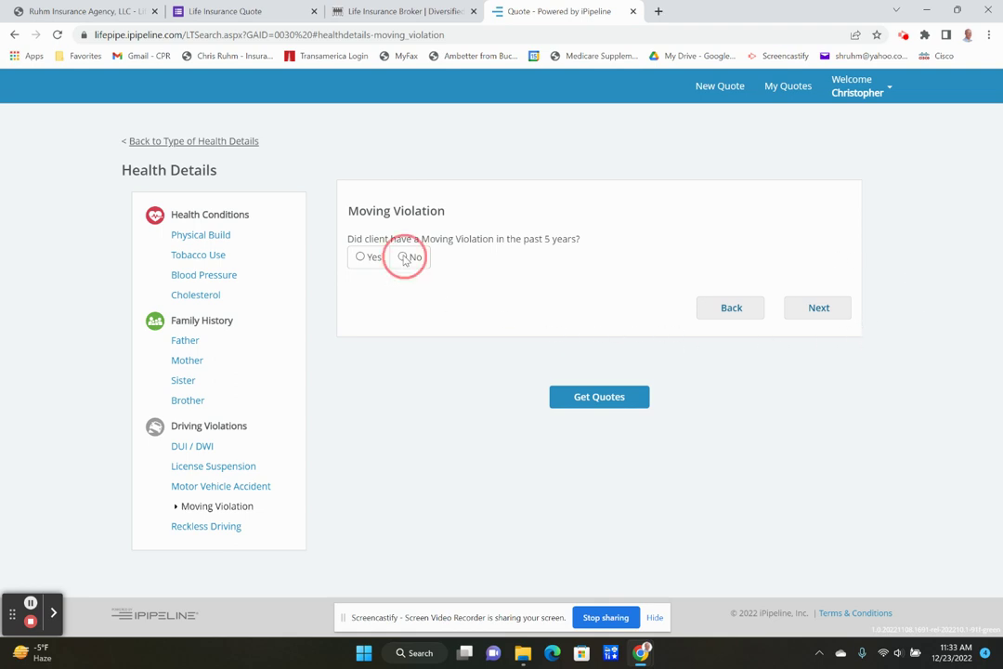
pyautogui.click(810, 309)
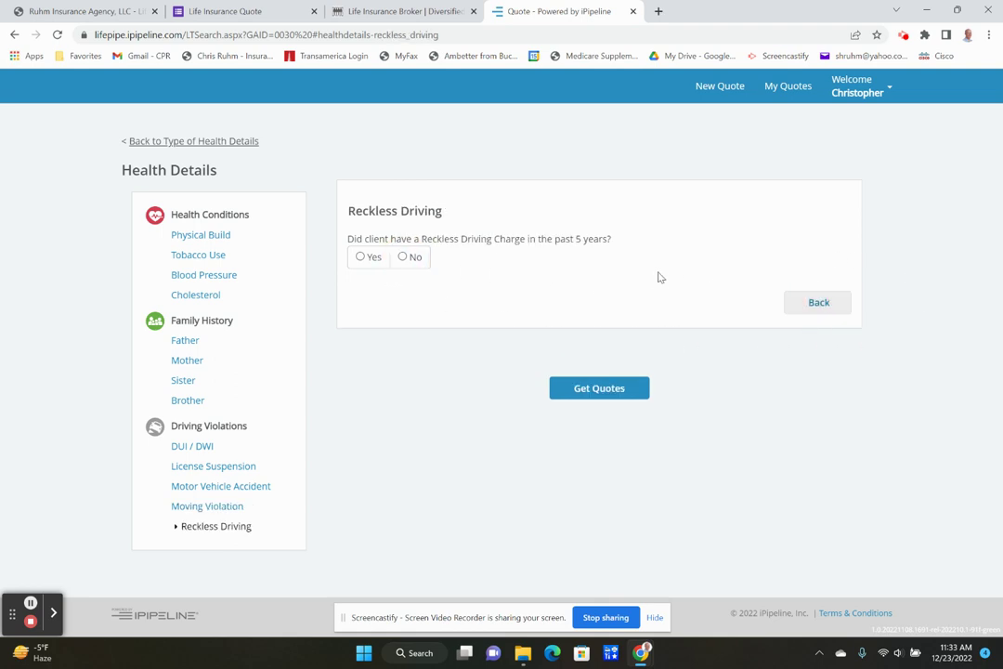
pyautogui.click(406, 258)
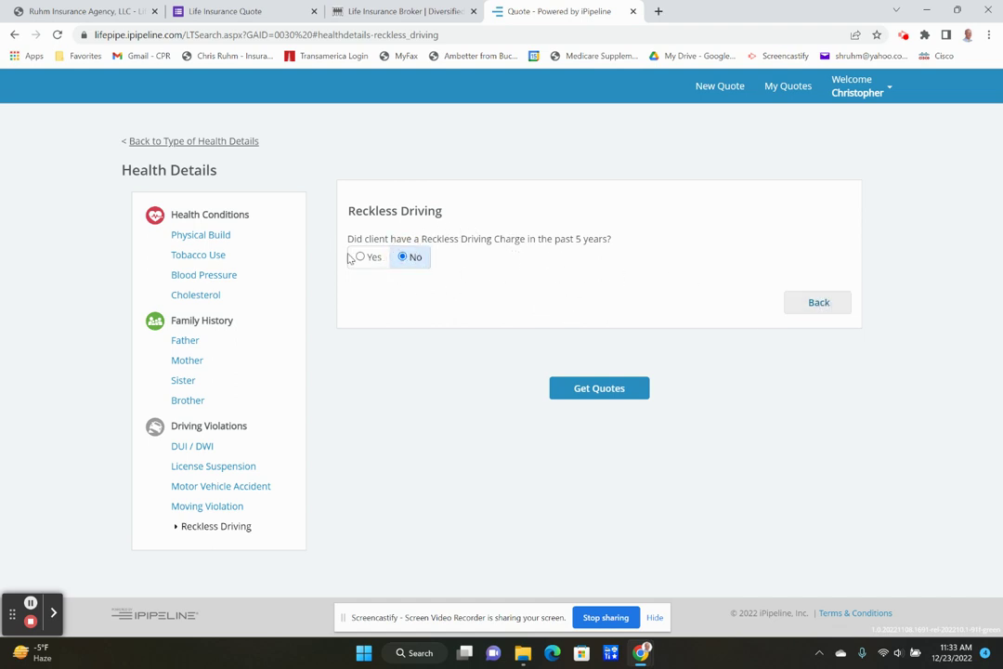
# Step: Run the quote search and compare 30- and 40-year premiums, led by $856.86/yr at $250,000
pyautogui.click(602, 393)
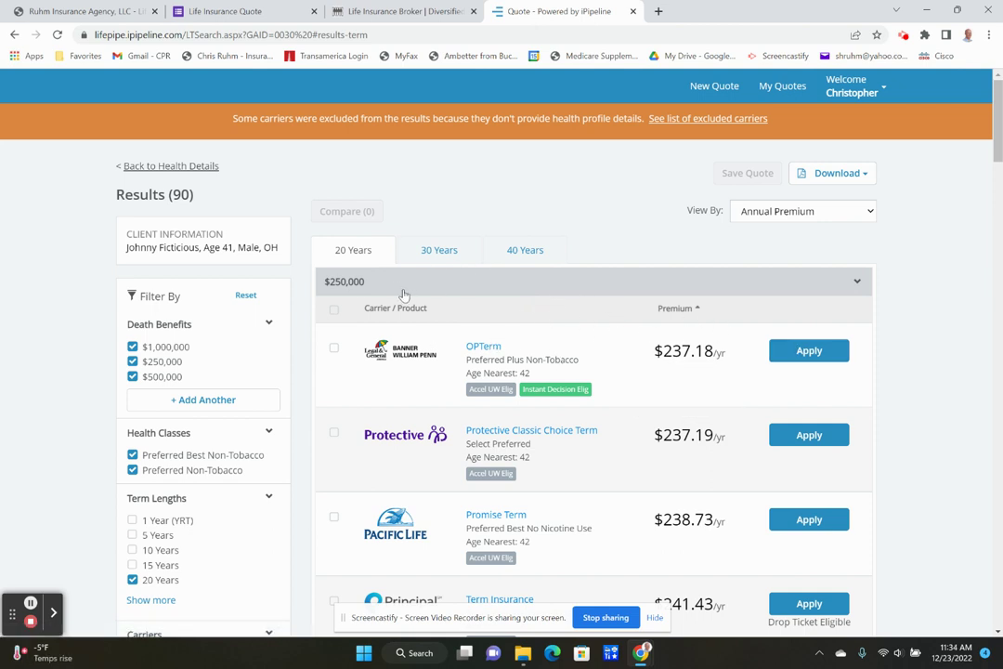
pyautogui.moveTo(662, 353)
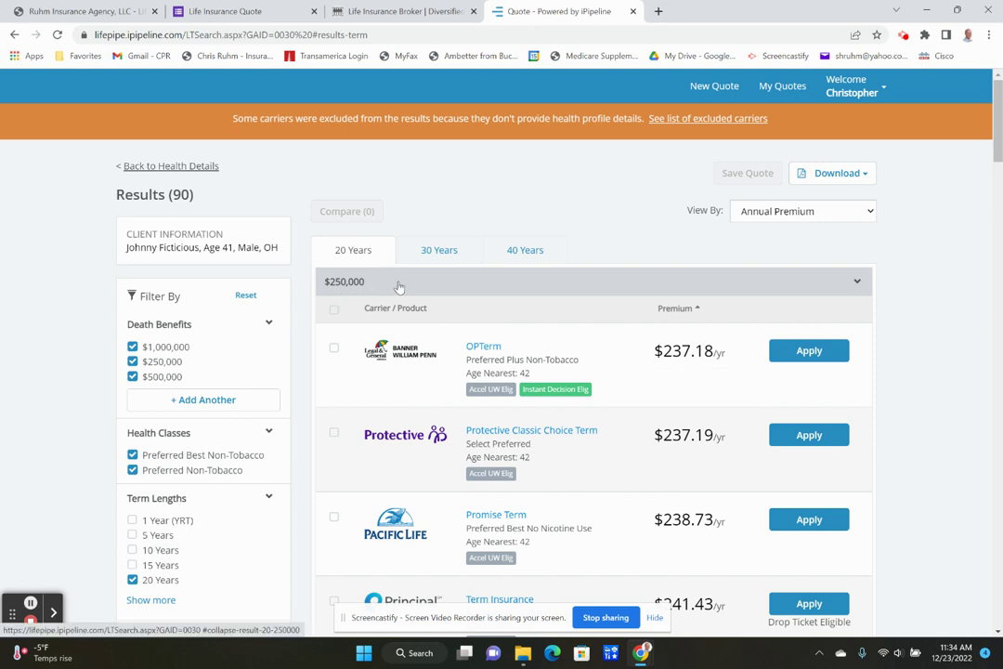
pyautogui.click(433, 251)
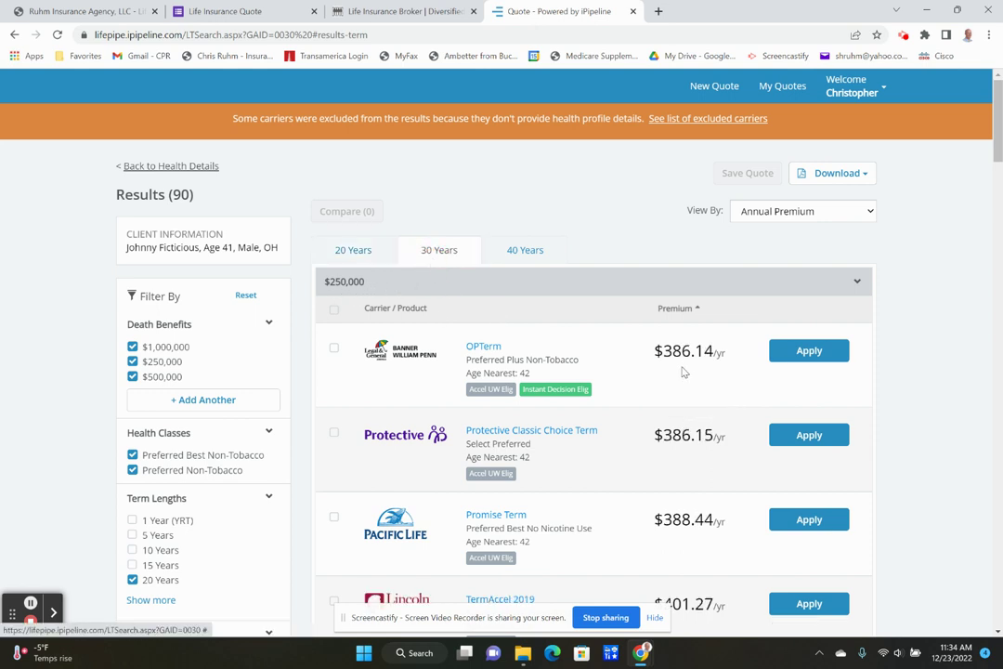
pyautogui.click(514, 253)
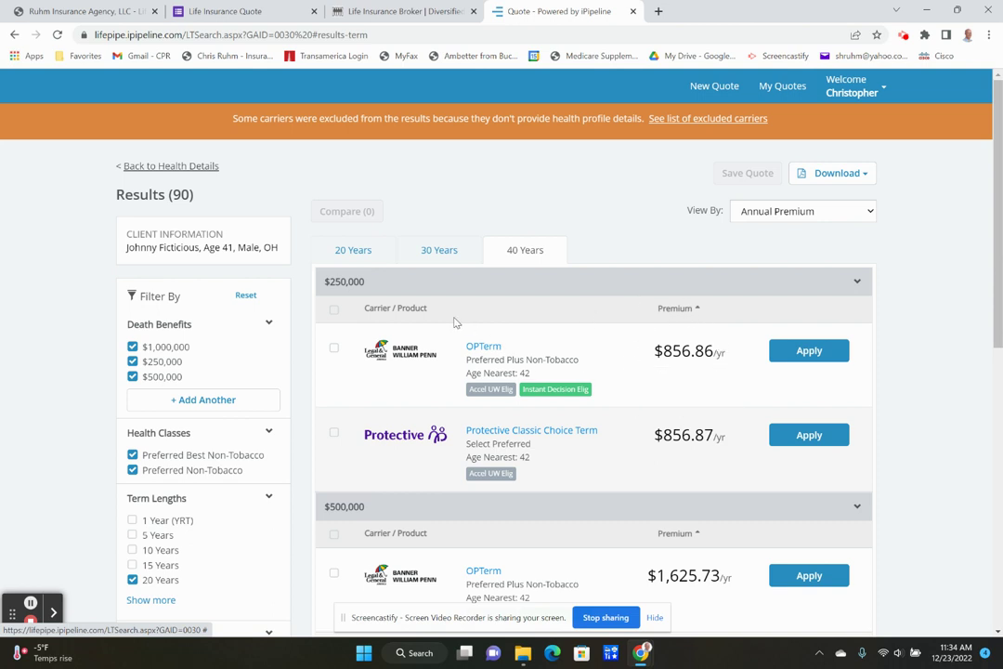
pyautogui.moveTo(692, 350)
pyautogui.scroll(-3, 1000, 258)
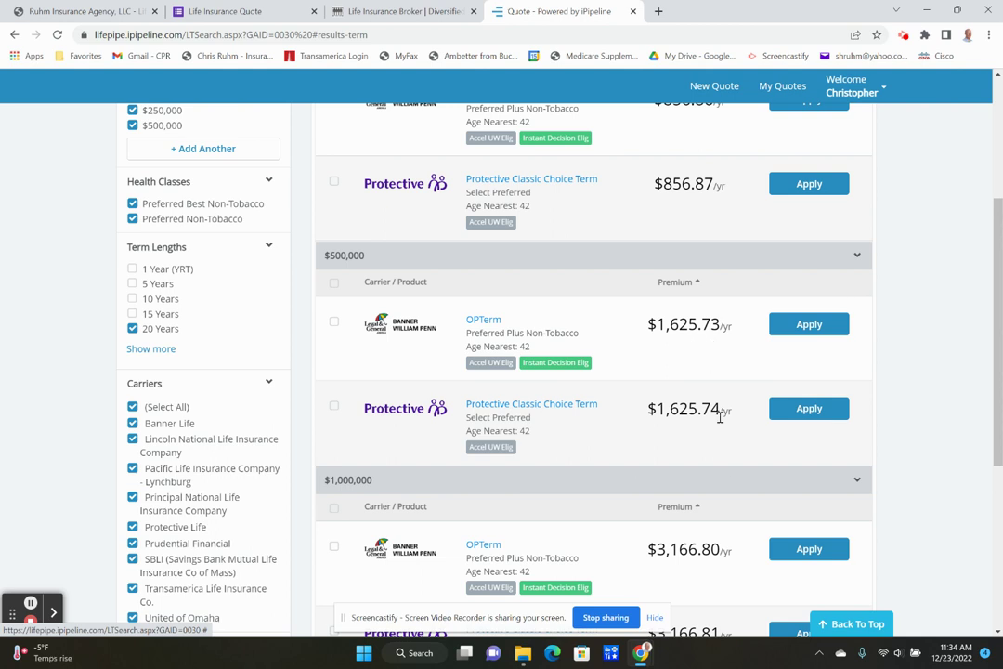
pyautogui.scroll(-2, 990, 367)
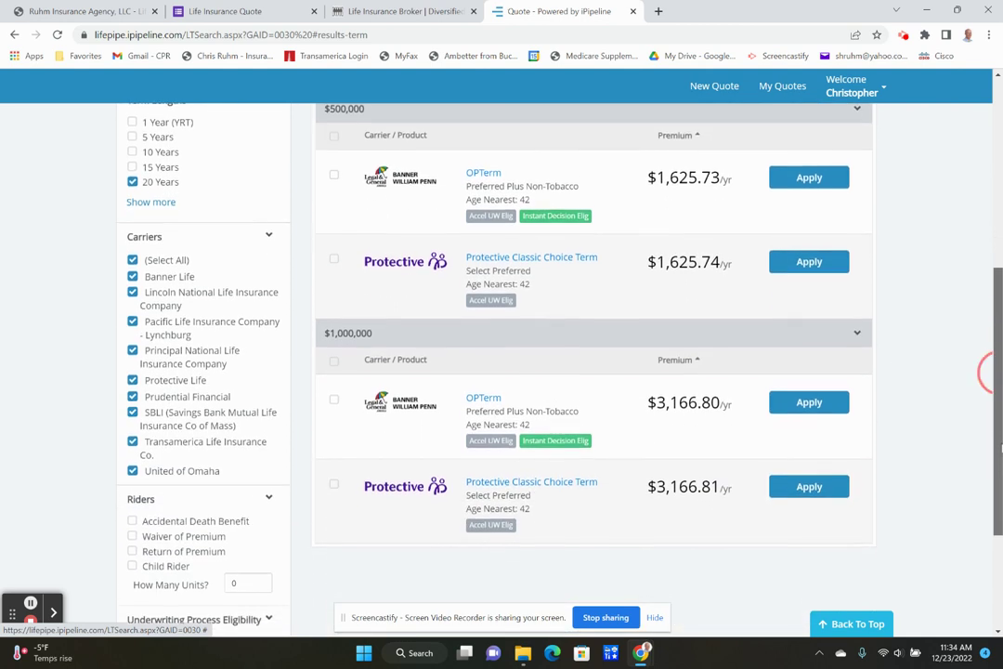
pyautogui.moveTo(724, 385)
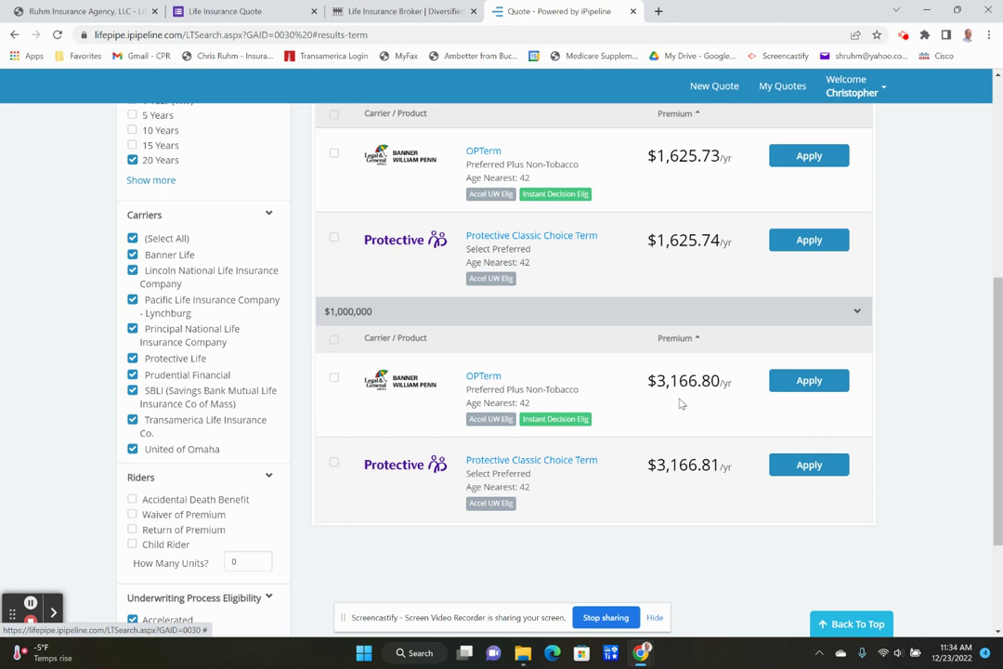
pyautogui.click(999, 402)
pyautogui.moveTo(999, 402); pyautogui.dragTo(988, 398)
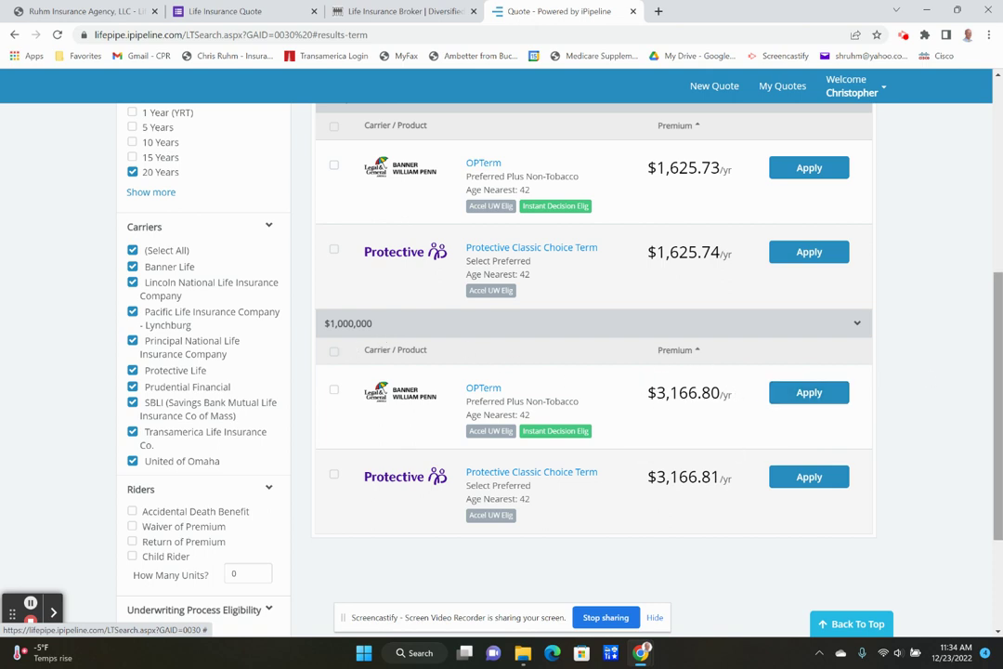
pyautogui.scroll(-1, 994, 378)
pyautogui.scroll(4, 993, 378)
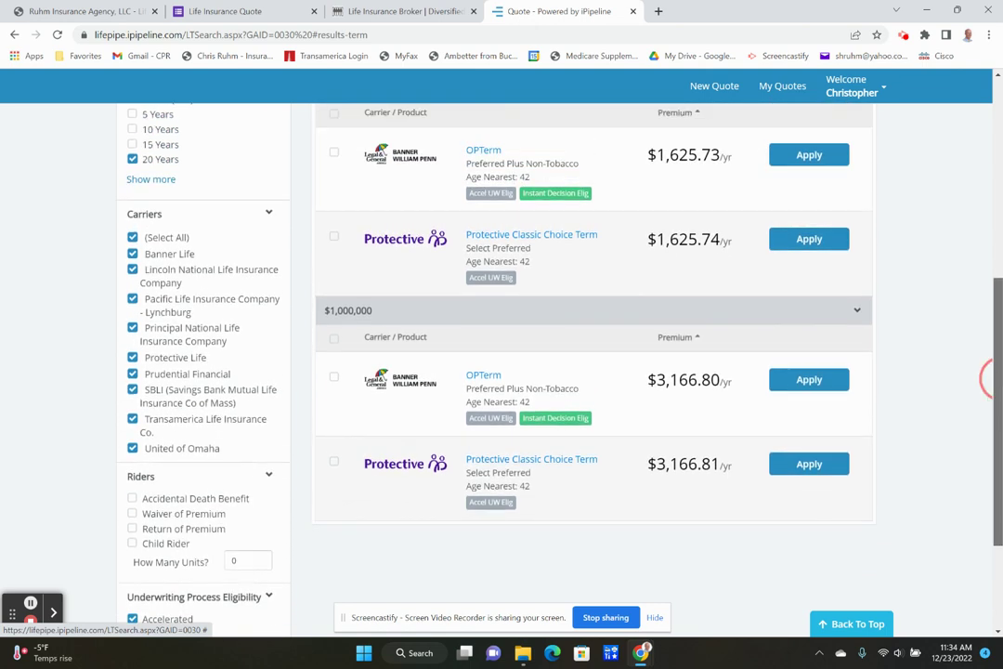
pyautogui.scroll(2, 993, 378)
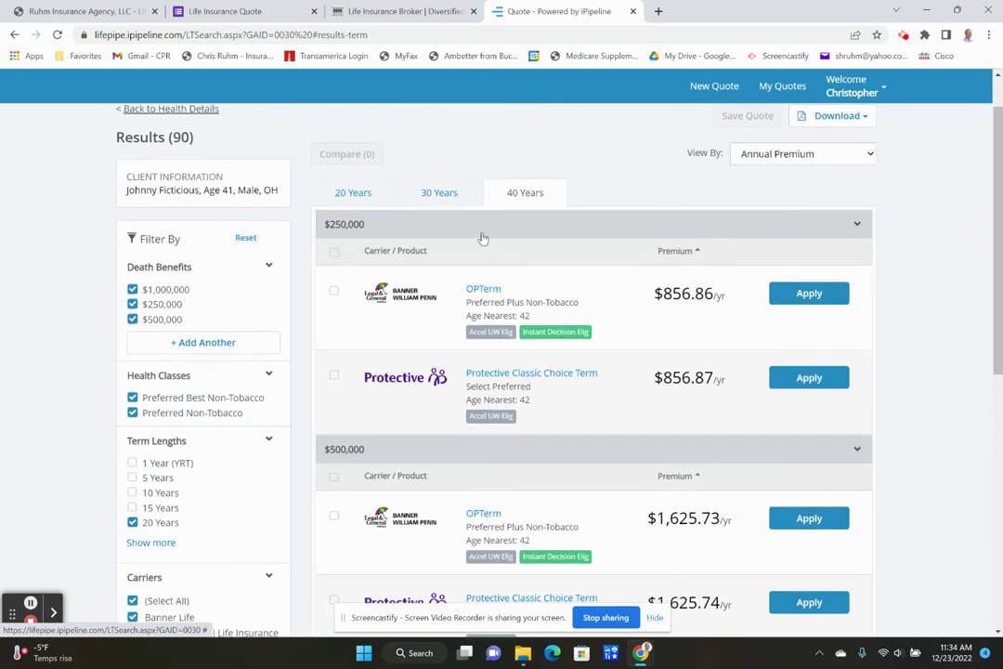
# Step: Review 30-year premiums: OPTerm at $386.14, $683.81 and $1,280.03 per year
pyautogui.click(436, 193)
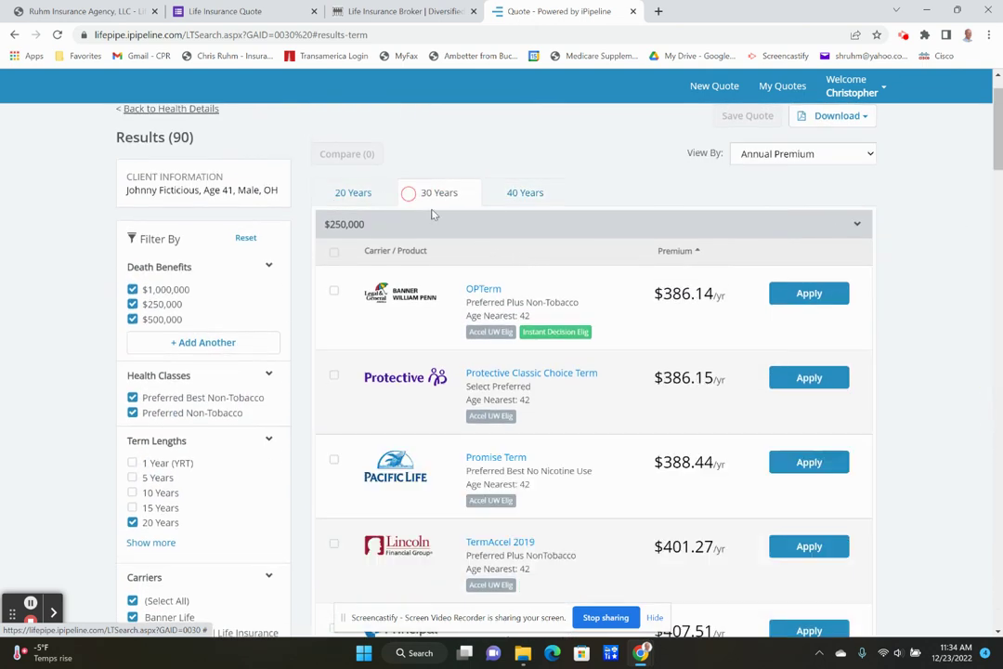
pyautogui.moveTo(996, 152); pyautogui.dragTo(998, 339)
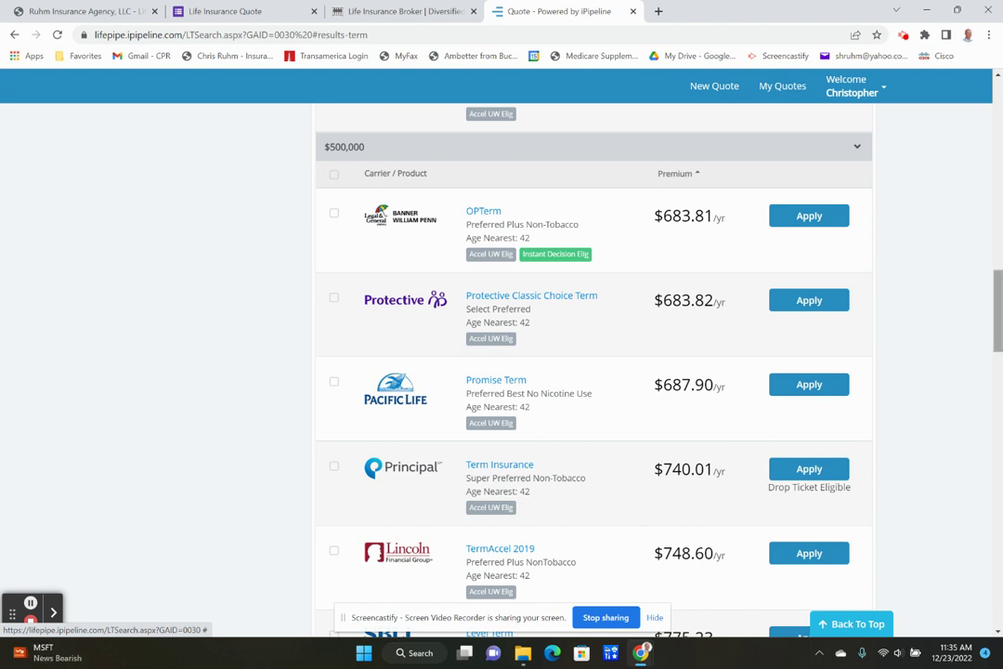
pyautogui.scroll(-12, 1000, 318)
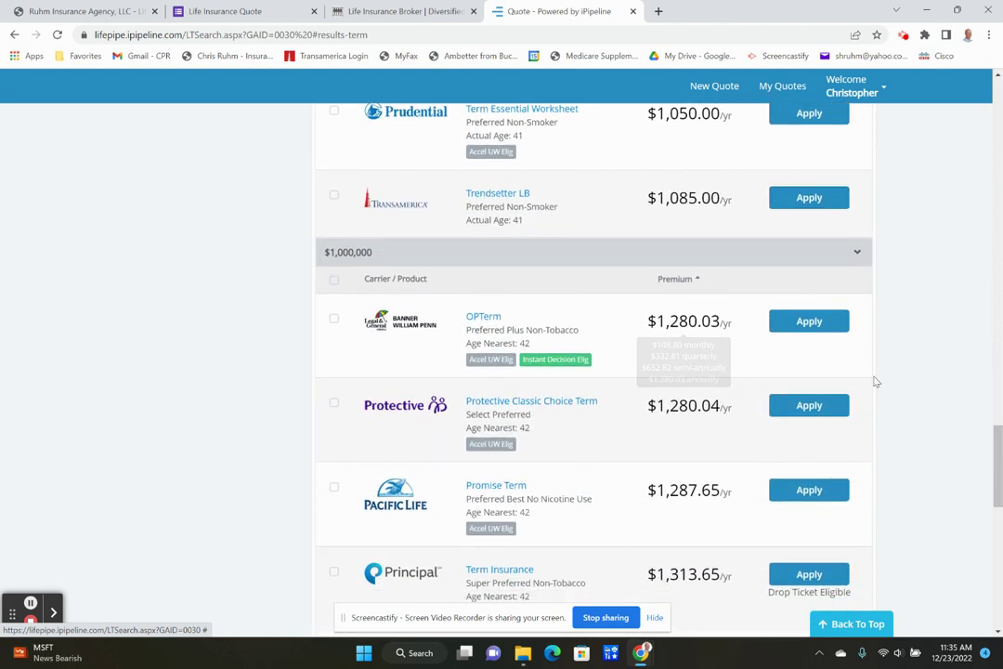
pyautogui.scroll(15, 907, 402)
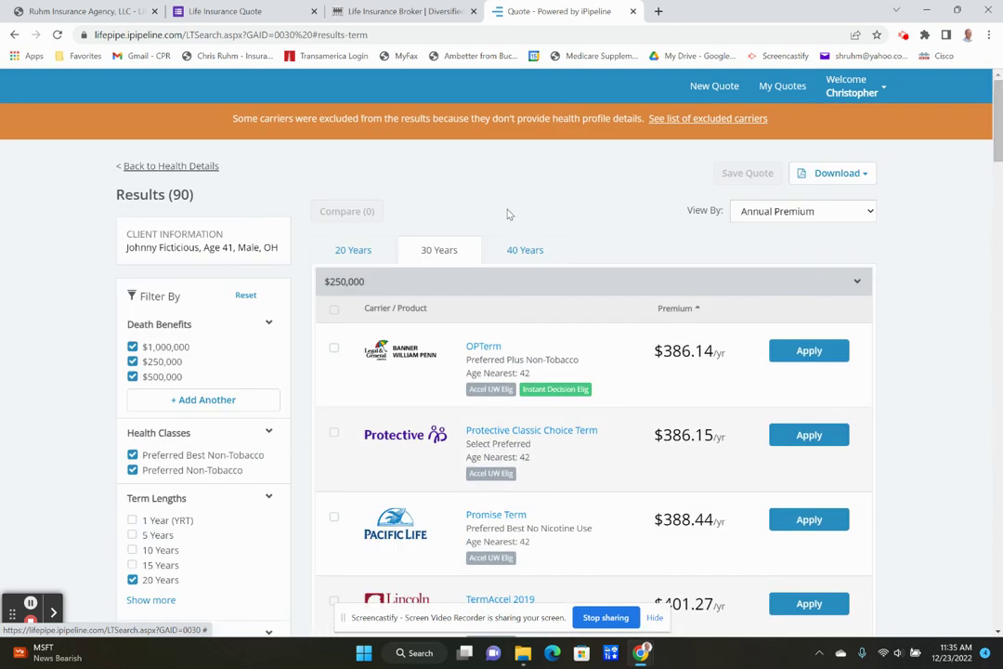
# Step: Return to 20-year premiums, scroll through all results, led by OPTerm at $237.18/yr
pyautogui.click(340, 251)
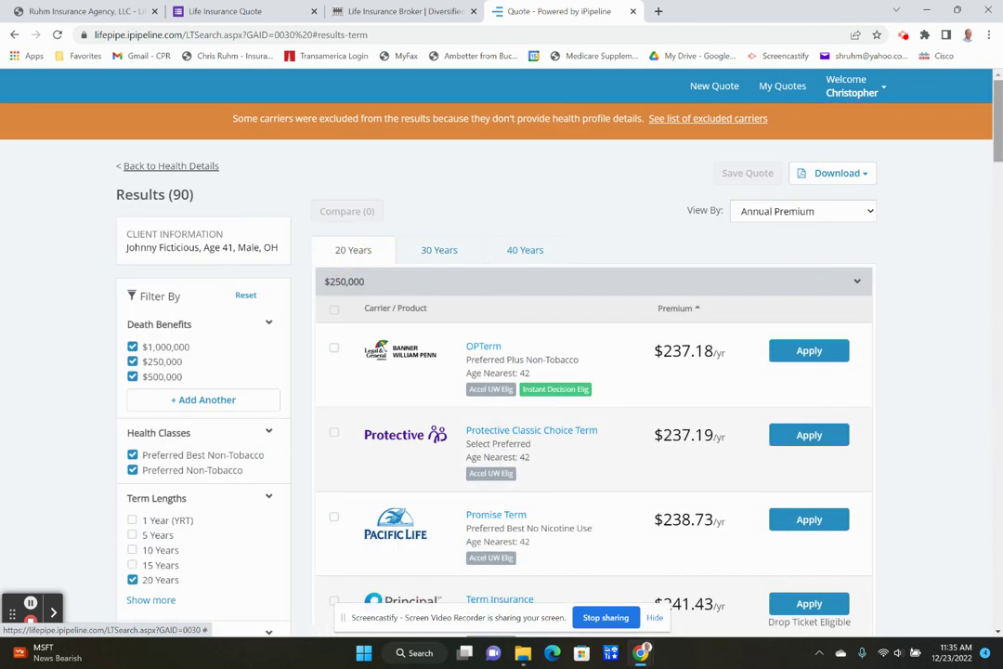
pyautogui.moveTo(999, 109)
pyautogui.mouseDown()
pyautogui.moveTo(996, 130)
pyautogui.moveTo(990, 105)
pyautogui.mouseUp()
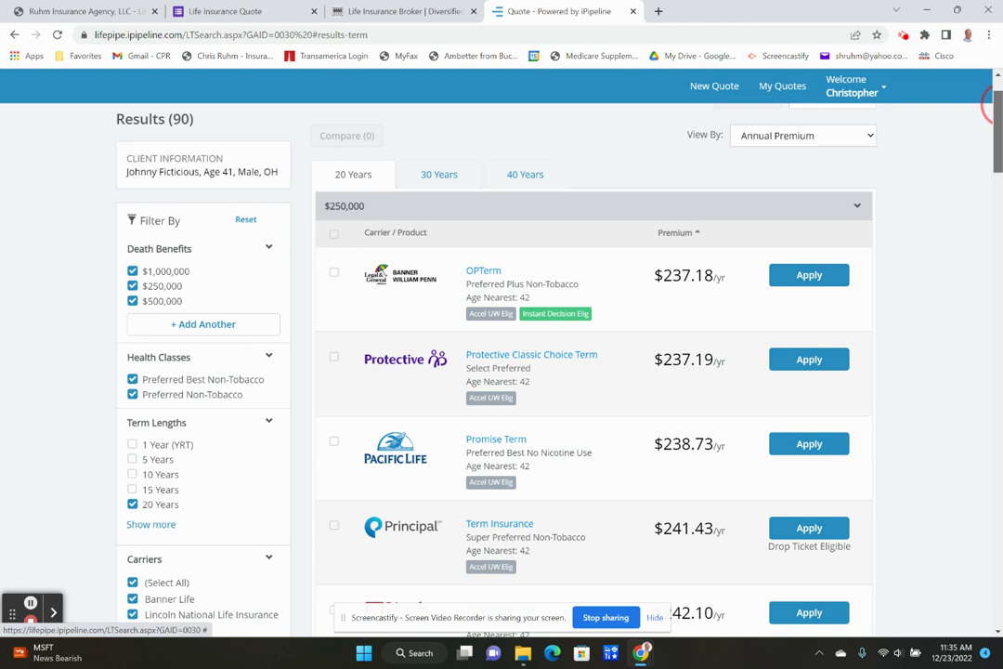
pyautogui.scroll(-1, 992, 104)
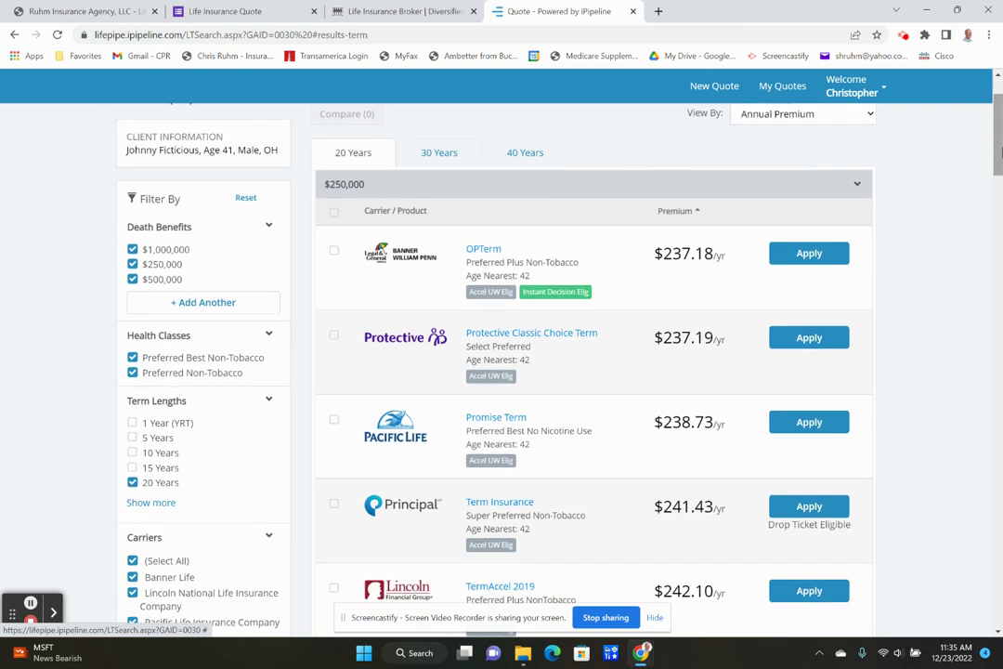
pyautogui.scroll(-5, 1000, 135)
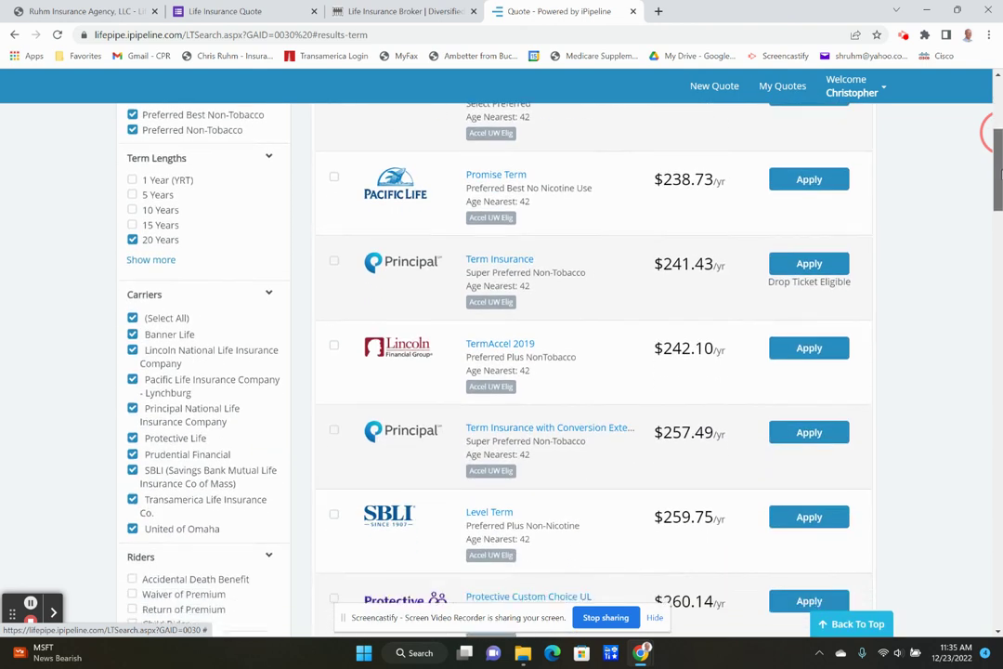
pyautogui.scroll(-10, 987, 132)
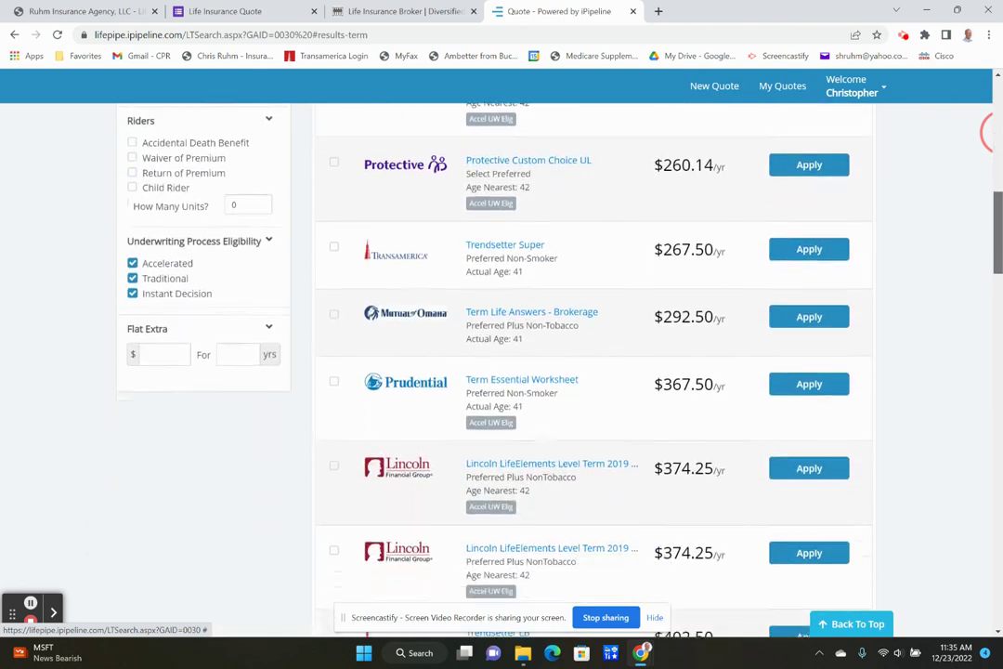
pyautogui.scroll(-3, 987, 132)
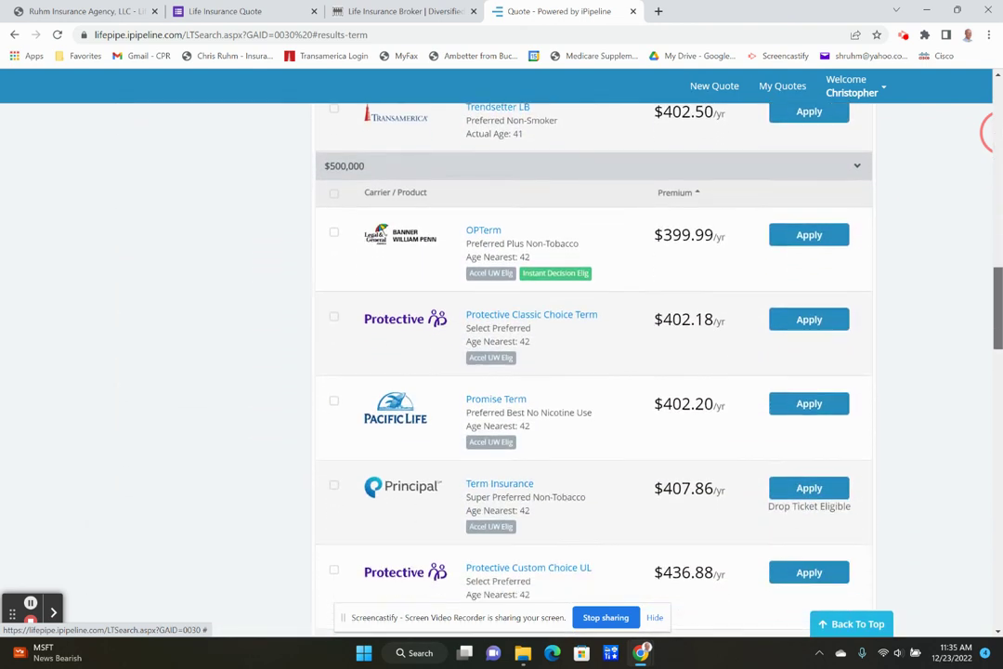
pyautogui.scroll(-1, 987, 132)
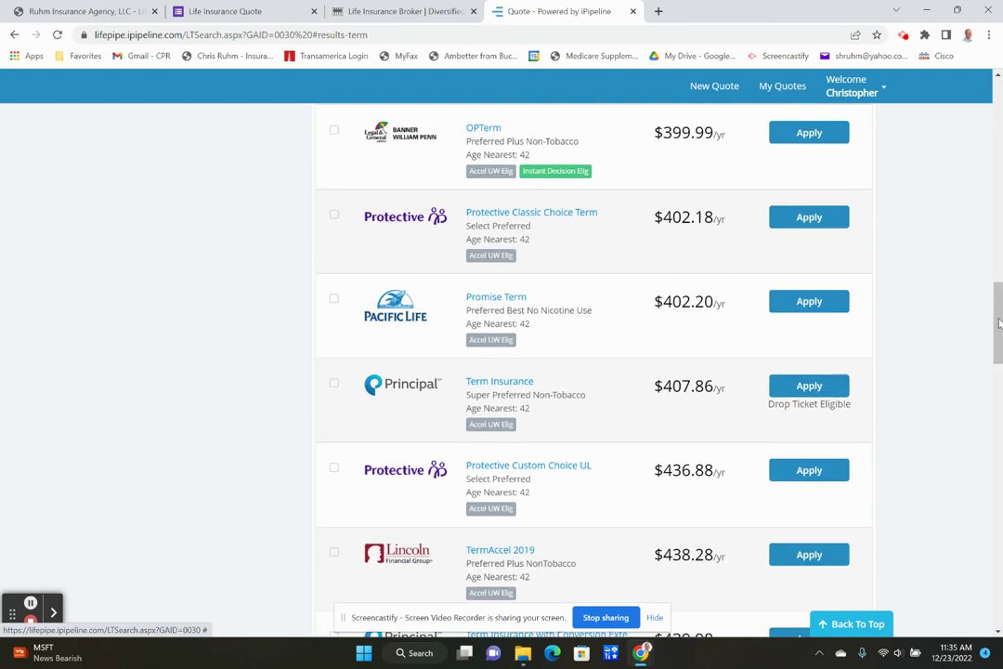
pyautogui.moveTo(998, 329); pyautogui.dragTo(999, 333)
pyautogui.scroll(-12, 623, 343)
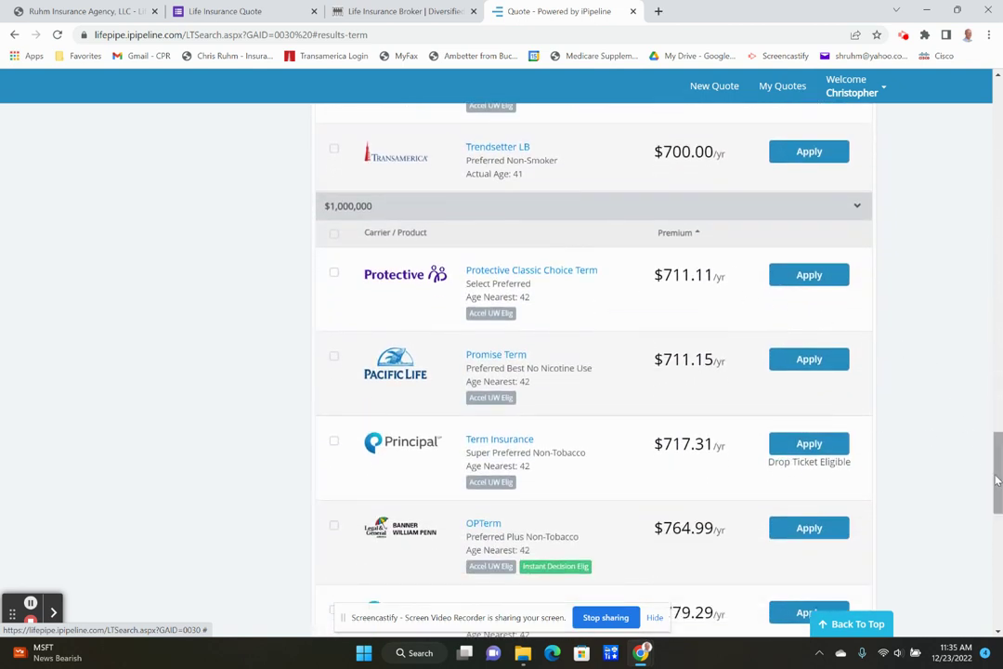
pyautogui.moveTo(996, 485); pyautogui.dragTo(997, 88)
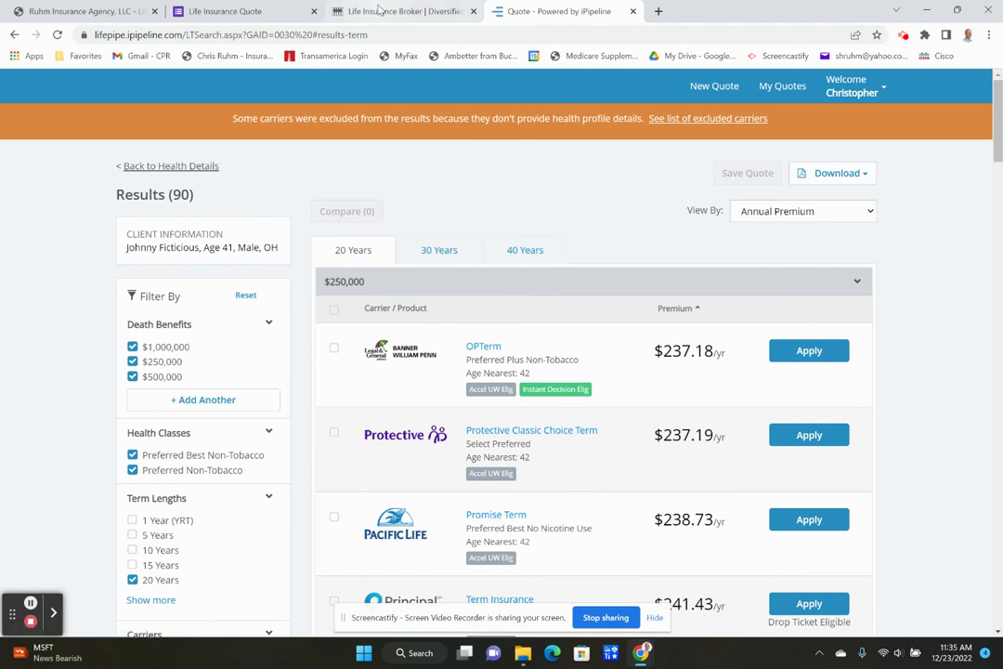
# Step: Find the Life Quote Form on the Ruhm agency's Life page, then bring up the quote form
pyautogui.click(390, 11)
pyautogui.click(224, 11)
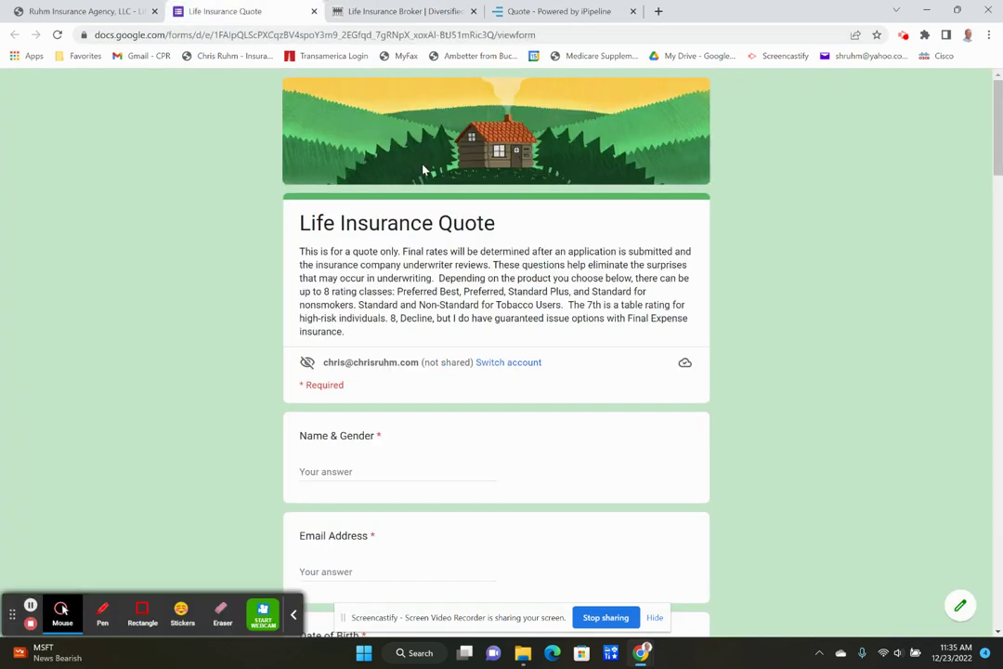
pyautogui.click(119, 15)
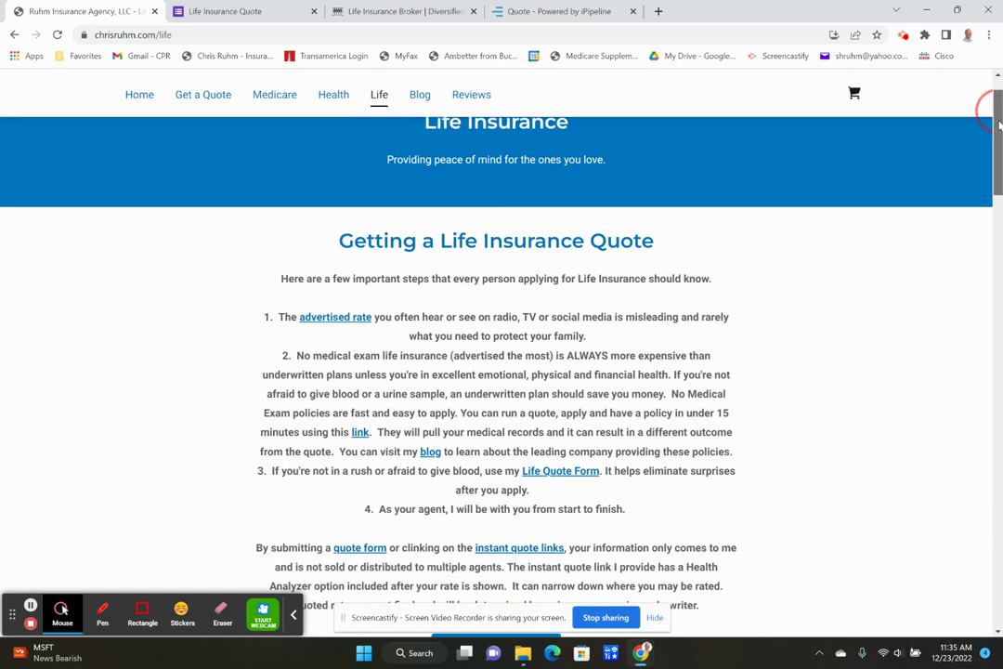
pyautogui.moveTo(995, 106); pyautogui.dragTo(995, 186)
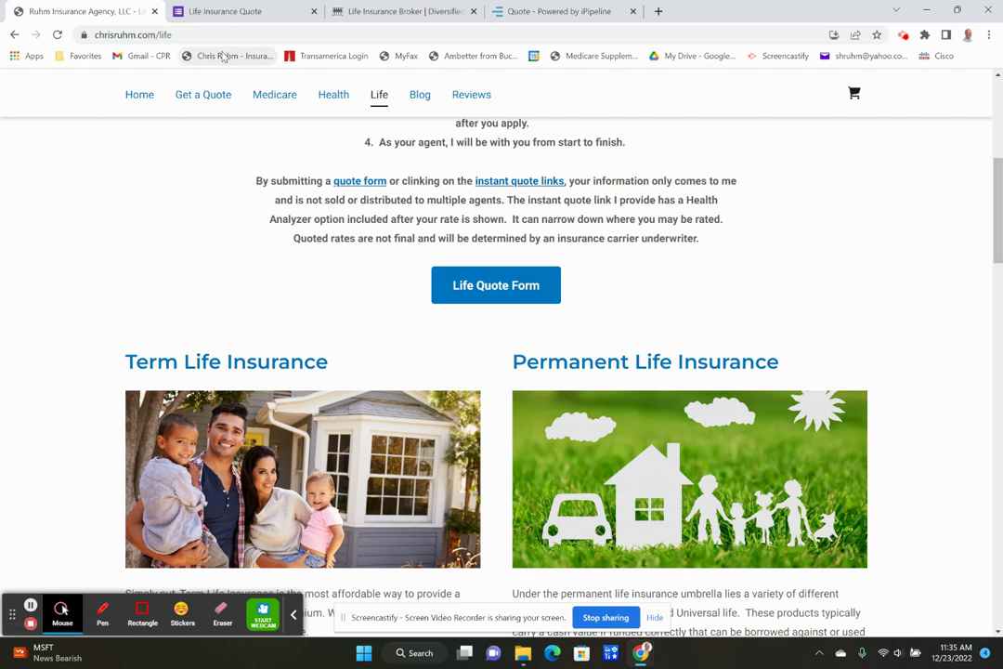
pyautogui.click(200, 13)
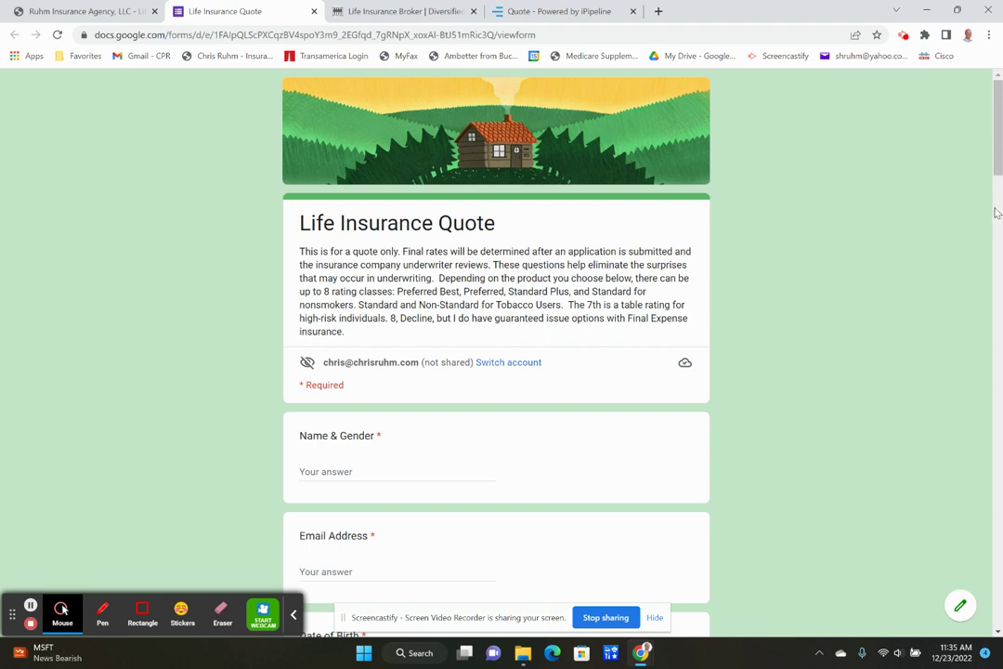
# Step: Scroll the quote form past coverage amount to the 10- to 40-year Term Life Options
pyautogui.moveTo(997, 122); pyautogui.dragTo(991, 196)
pyautogui.scroll(-3, 991, 196)
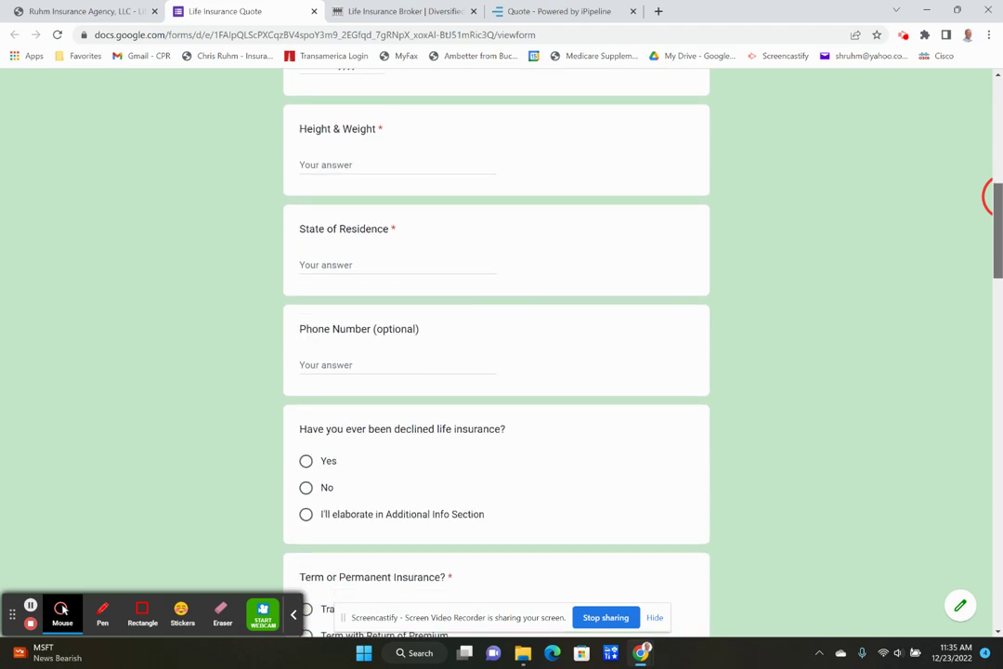
pyautogui.scroll(-4, 991, 196)
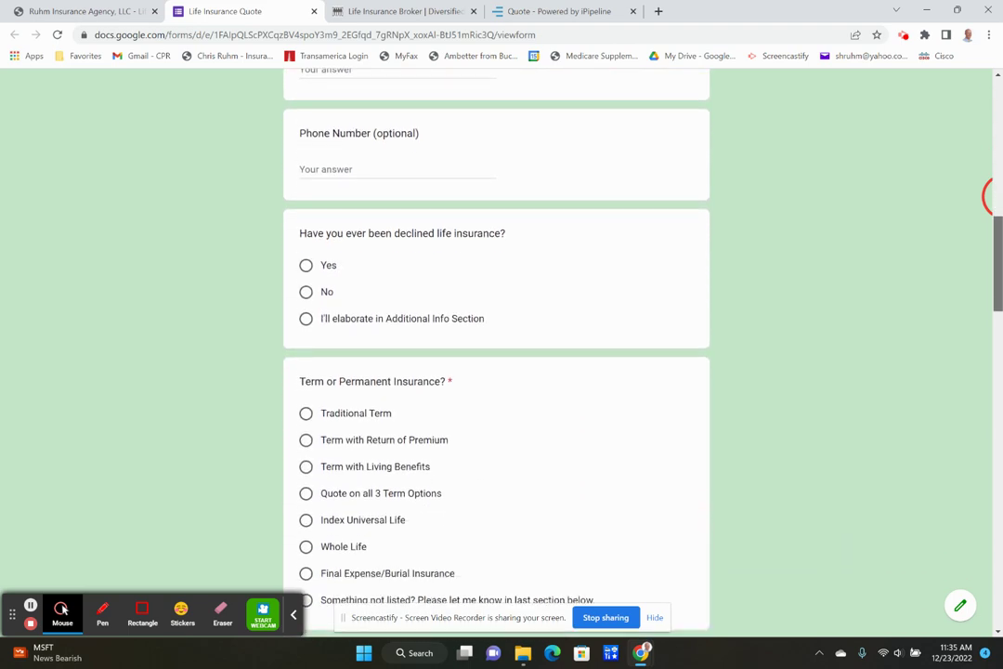
pyautogui.scroll(-1, 992, 196)
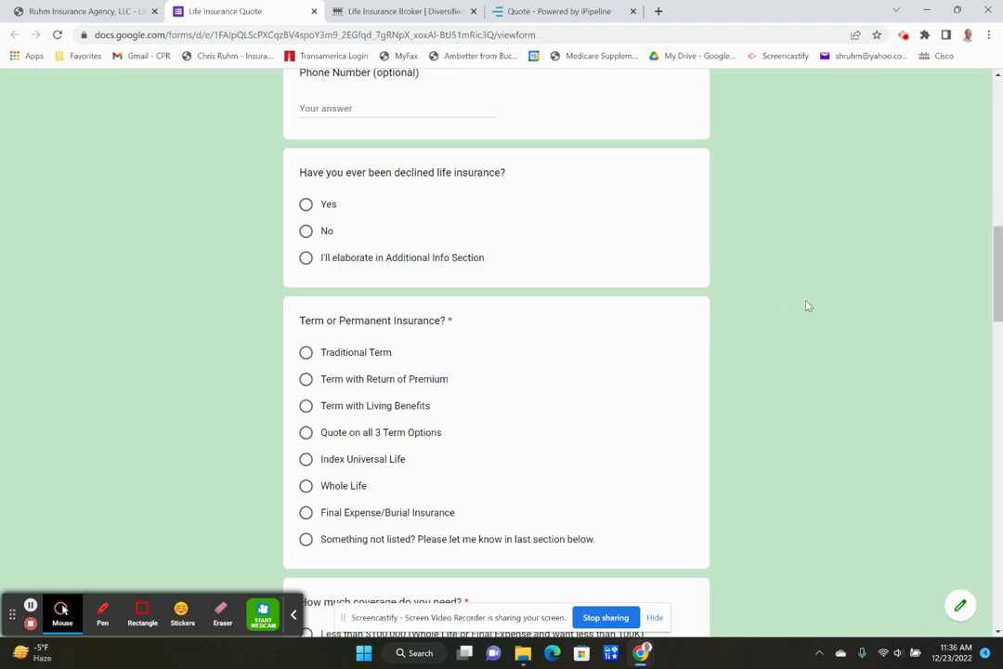
pyautogui.scroll(-1, 776, 269)
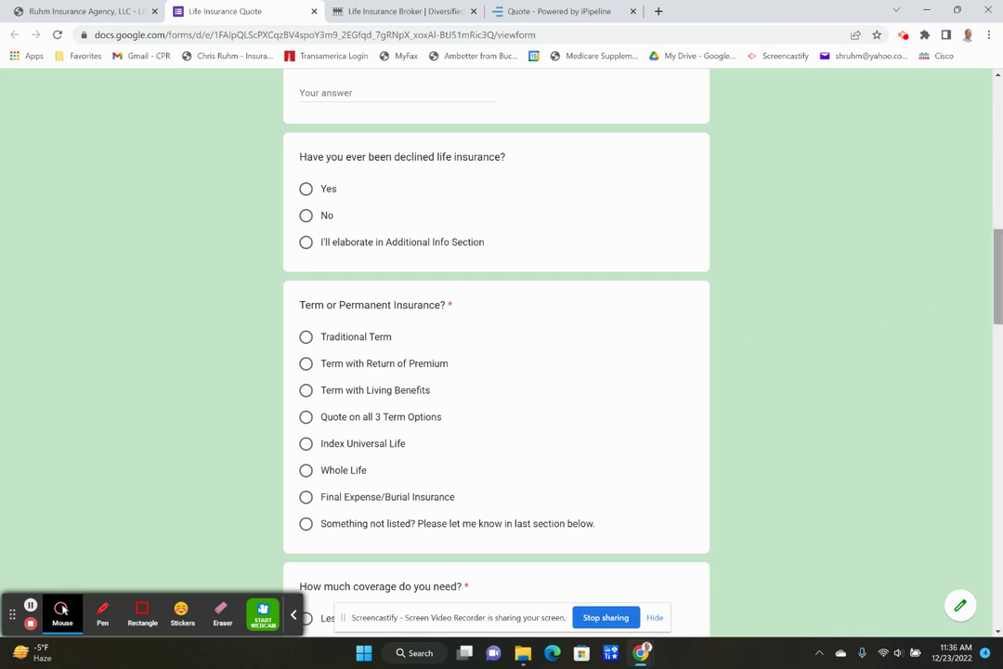
pyautogui.scroll(-2, 996, 288)
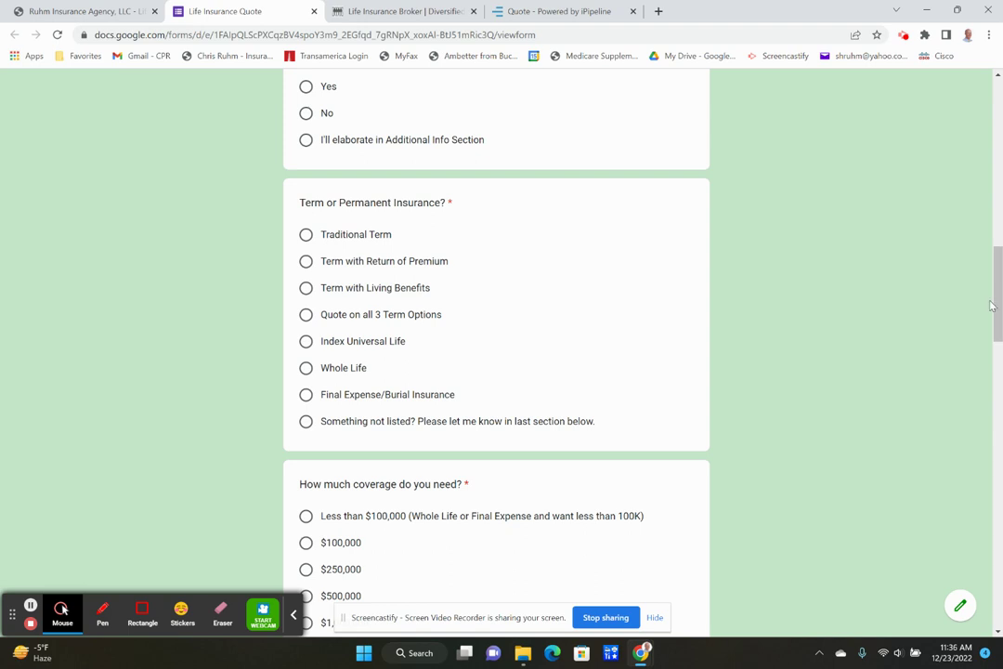
pyautogui.moveTo(996, 303); pyautogui.dragTo(997, 346)
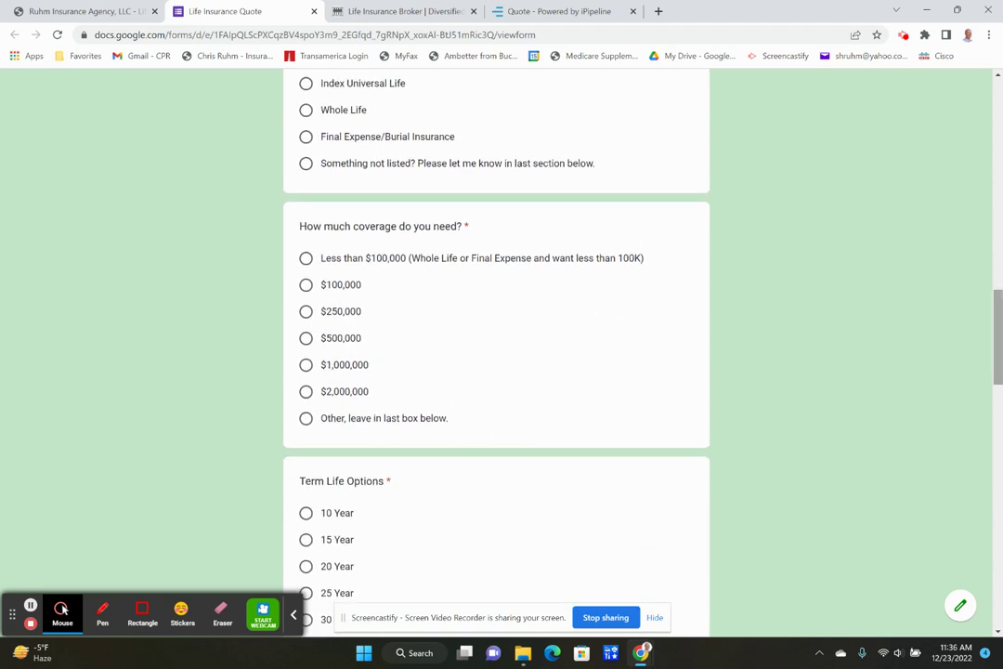
pyautogui.scroll(-2, 999, 325)
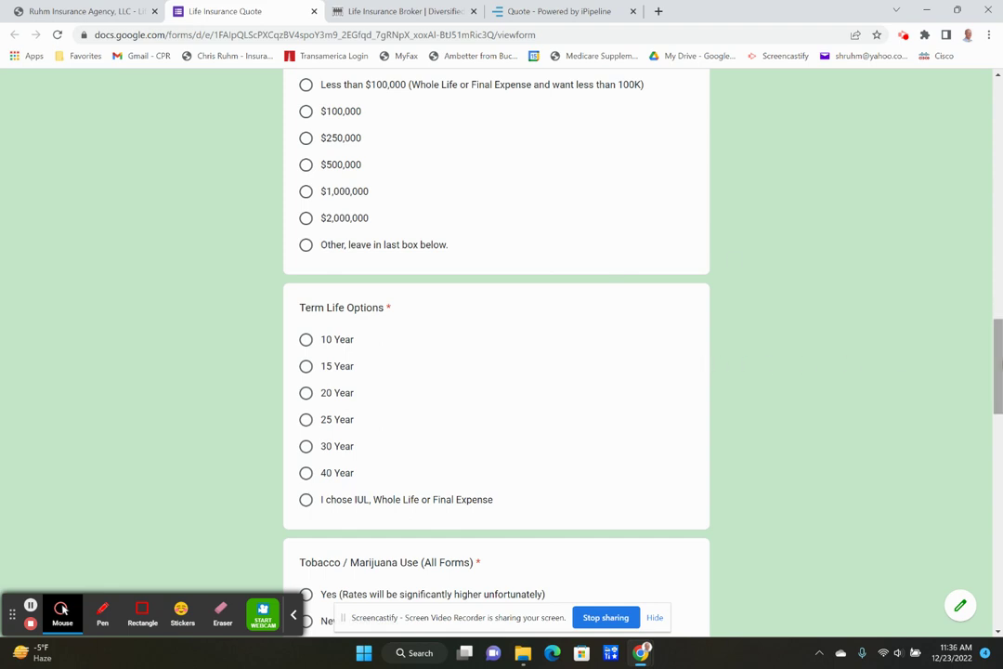
# Step: Scroll through hazardous-activity, driving, medication and referral questions to Submit, then back to top
pyautogui.moveTo(998, 358); pyautogui.dragTo(998, 373)
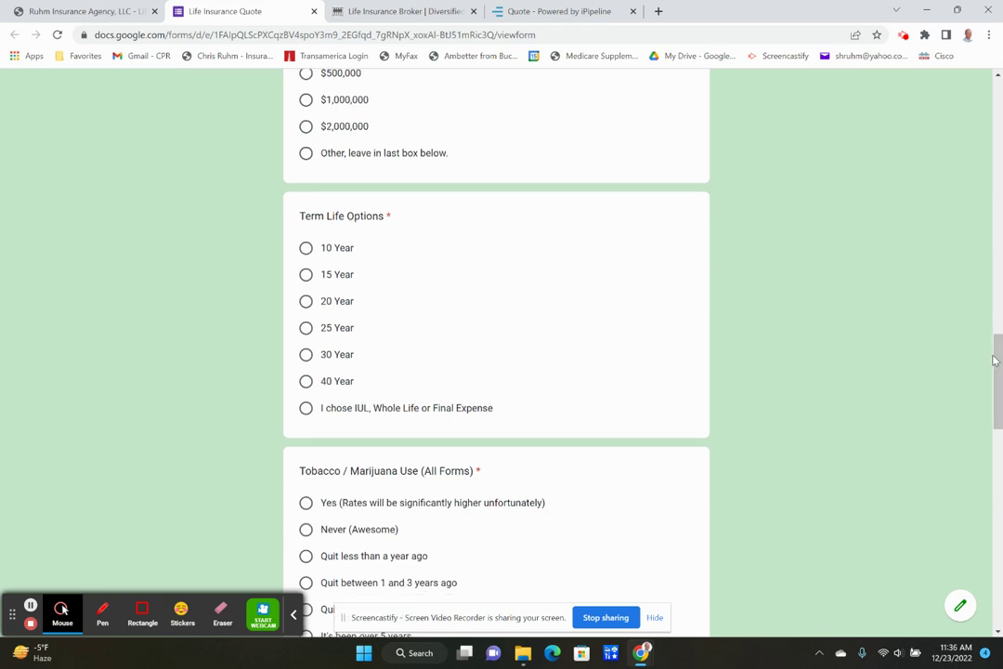
pyautogui.moveTo(998, 365); pyautogui.dragTo(998, 368)
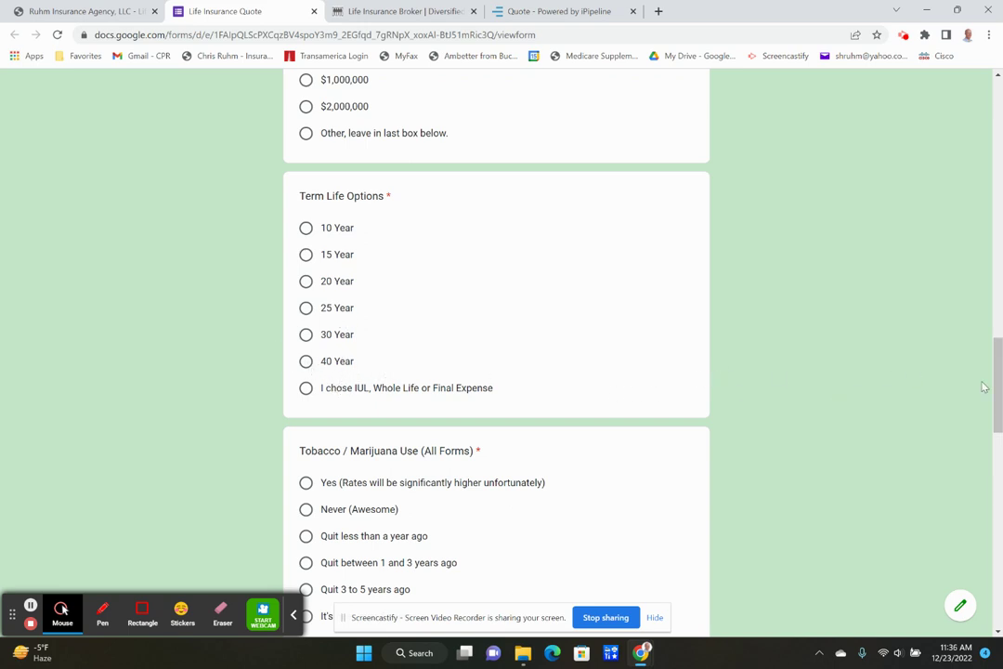
pyautogui.scroll(-4, 992, 369)
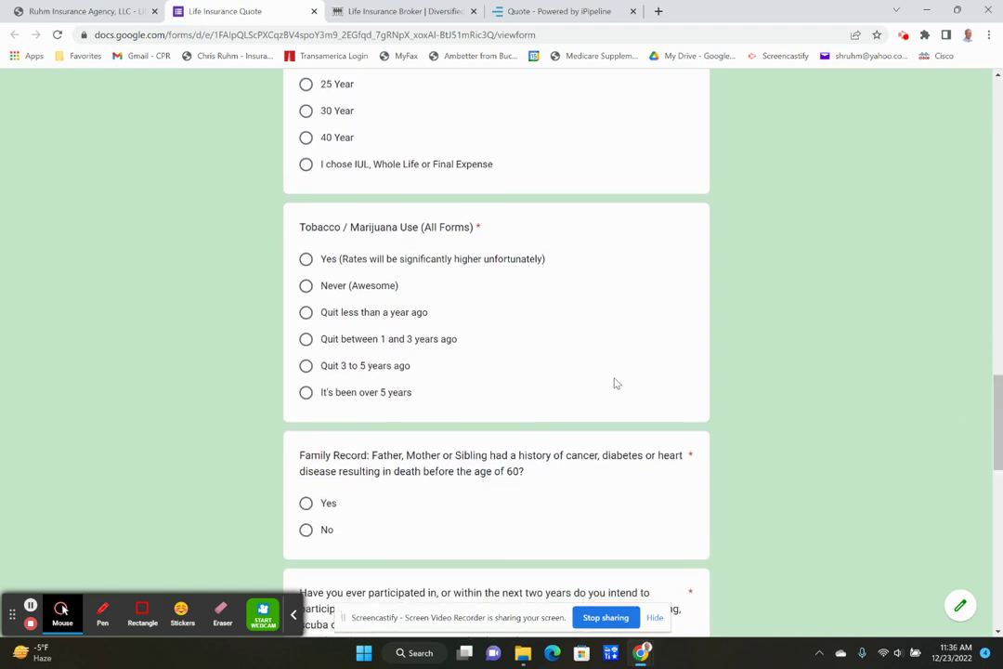
pyautogui.moveTo(996, 400); pyautogui.dragTo(998, 447)
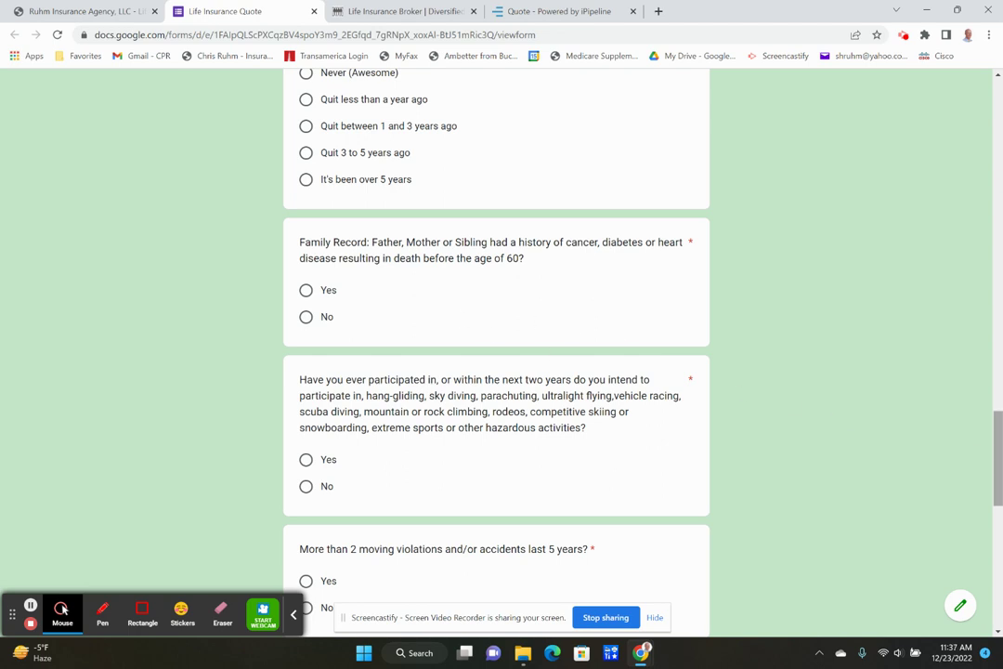
pyautogui.moveTo(997, 405); pyautogui.dragTo(996, 429)
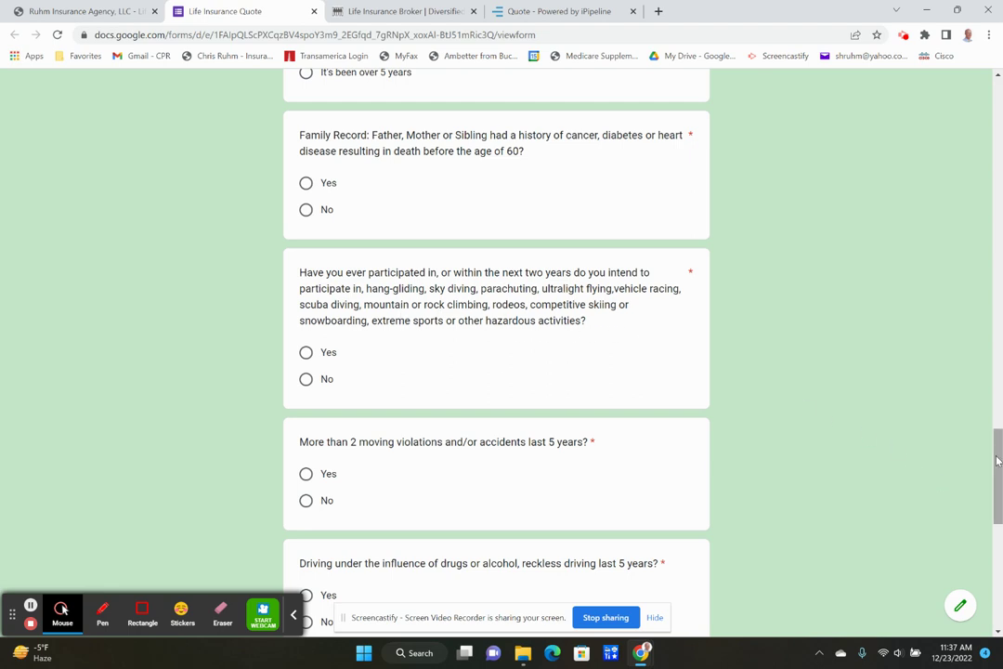
pyautogui.moveTo(994, 444); pyautogui.dragTo(995, 580)
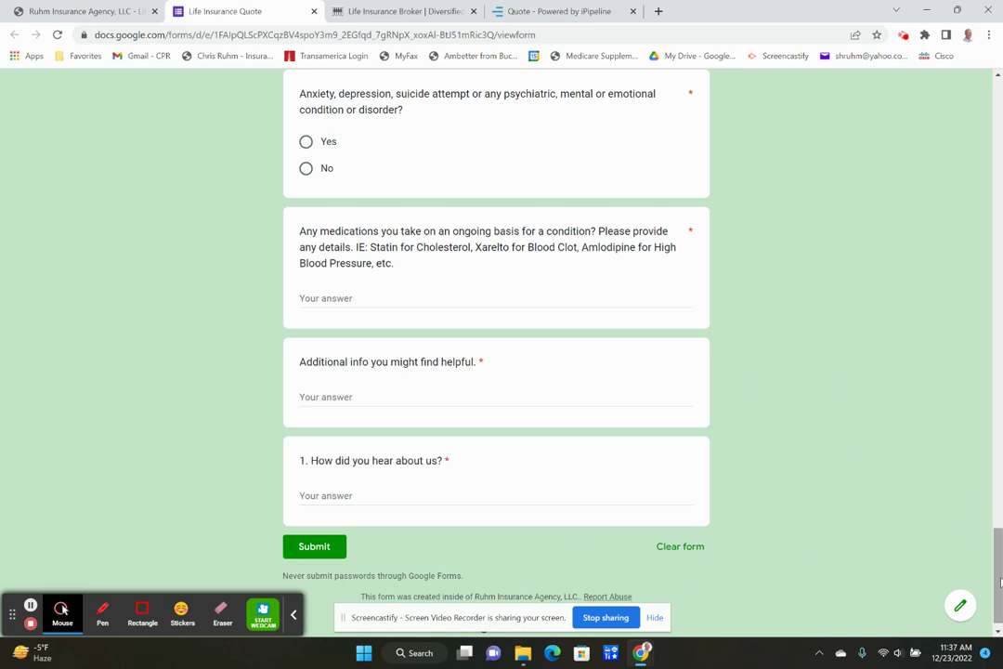
pyautogui.moveTo(1000, 580); pyautogui.dragTo(994, 74)
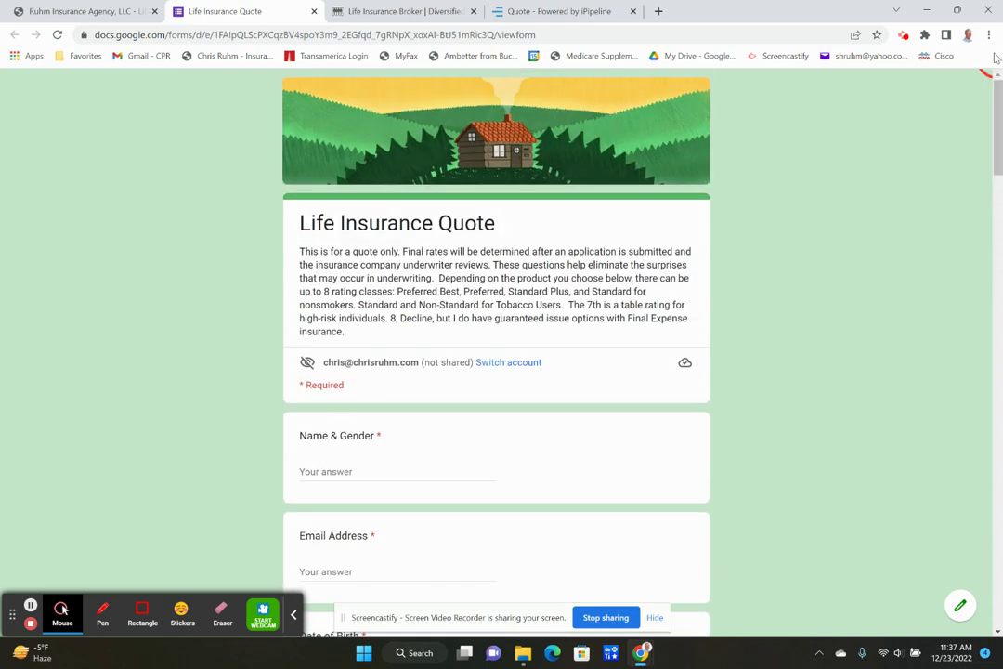
# Step: Review the 20-year term results, with OPTerm leading the $250,000 tier at $237.18/yr
pyautogui.click(599, 12)
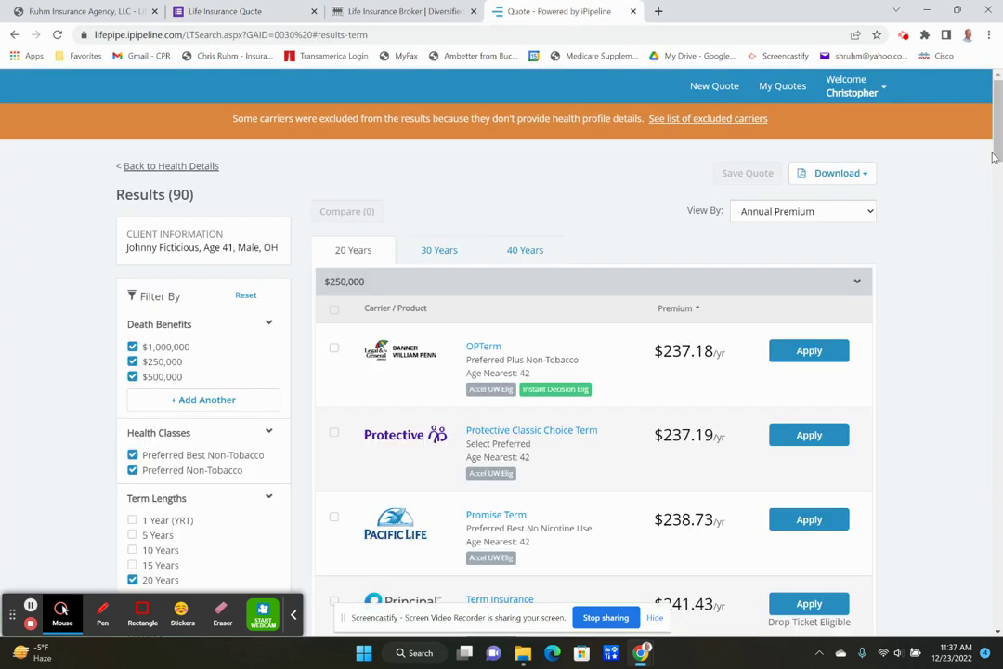
pyautogui.scroll(-1, 991, 139)
pyautogui.scroll(1, 966, 135)
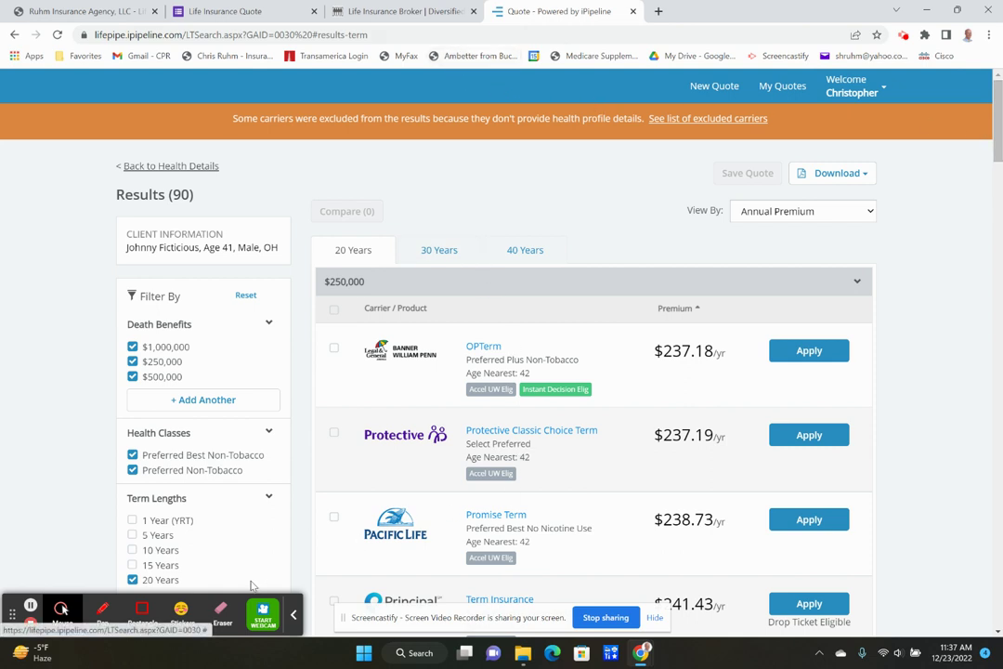
pyautogui.click(294, 620)
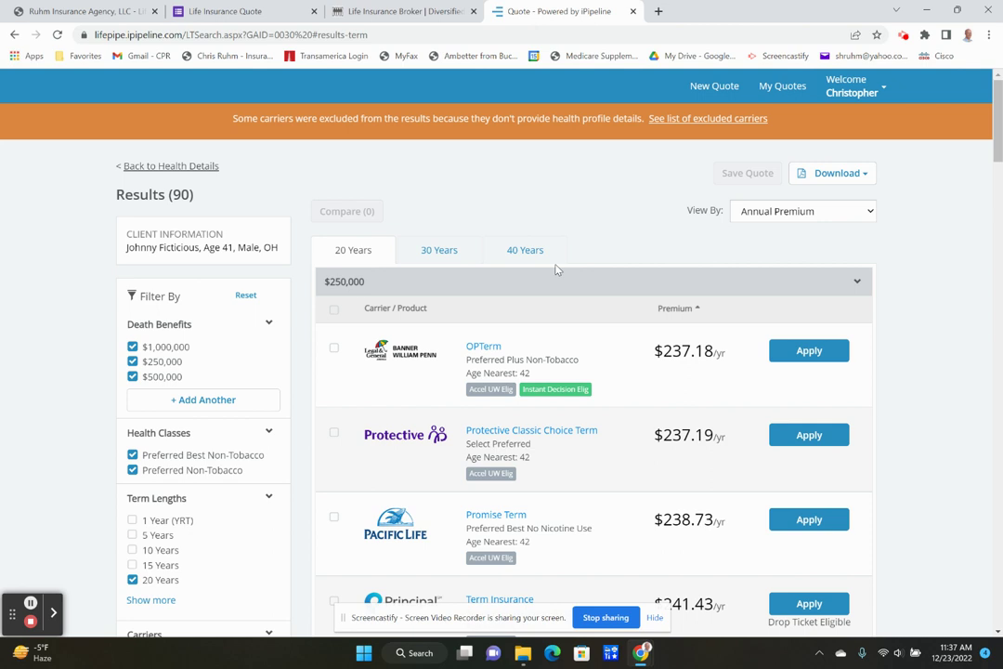
# Step: Scroll the Ruhm Insurance Agency Life page to its Drop us a line form and licensed-states footer
pyautogui.click(223, 12)
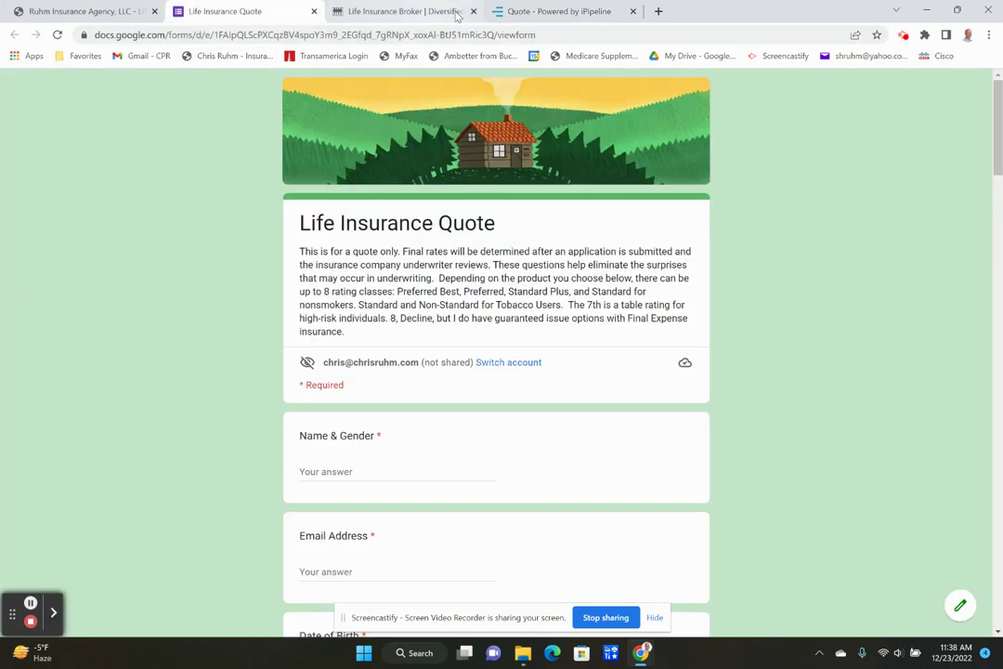
pyautogui.click(56, 15)
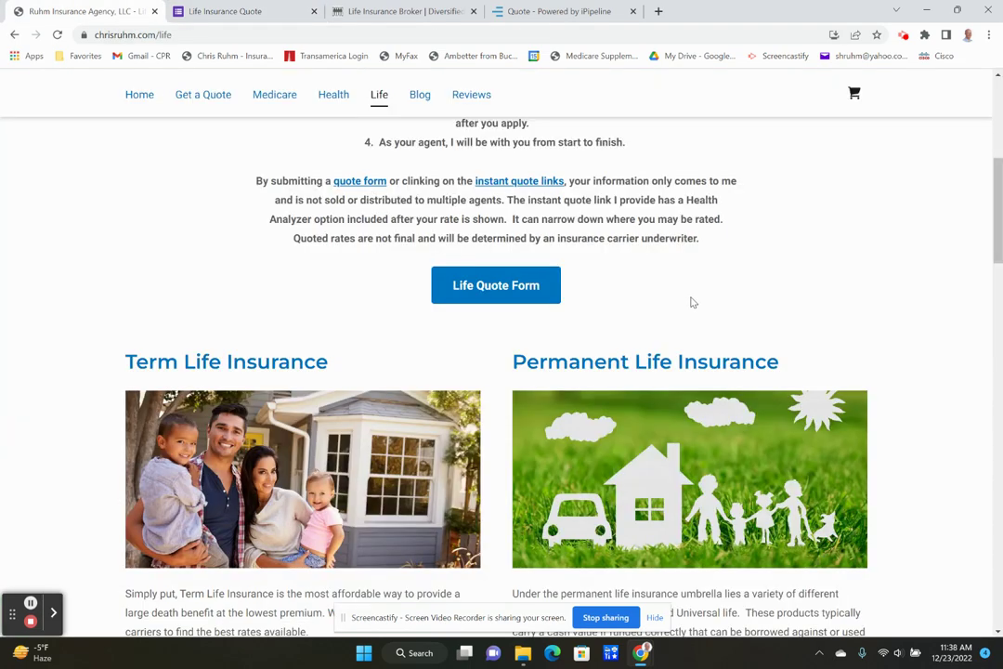
pyautogui.scroll(-20, 990, 228)
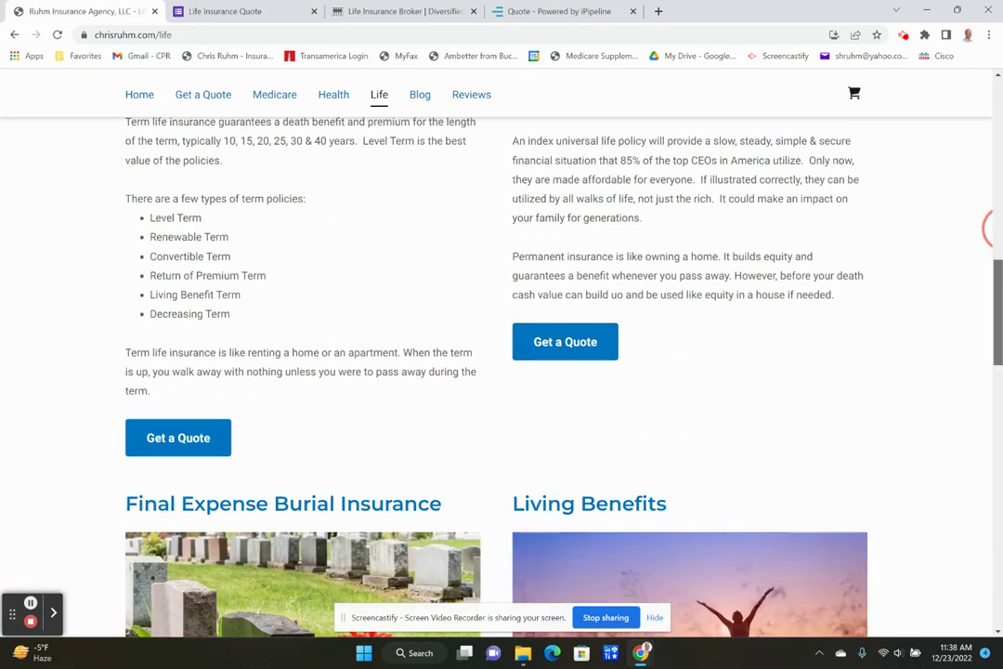
pyautogui.scroll(1, 990, 227)
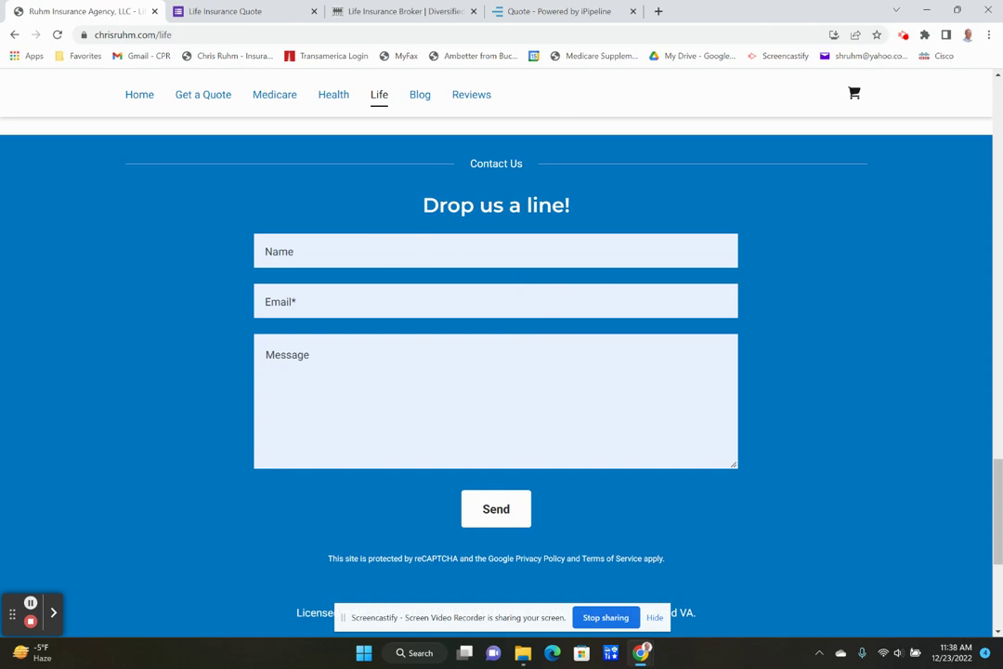
pyautogui.scroll(-5, 978, 477)
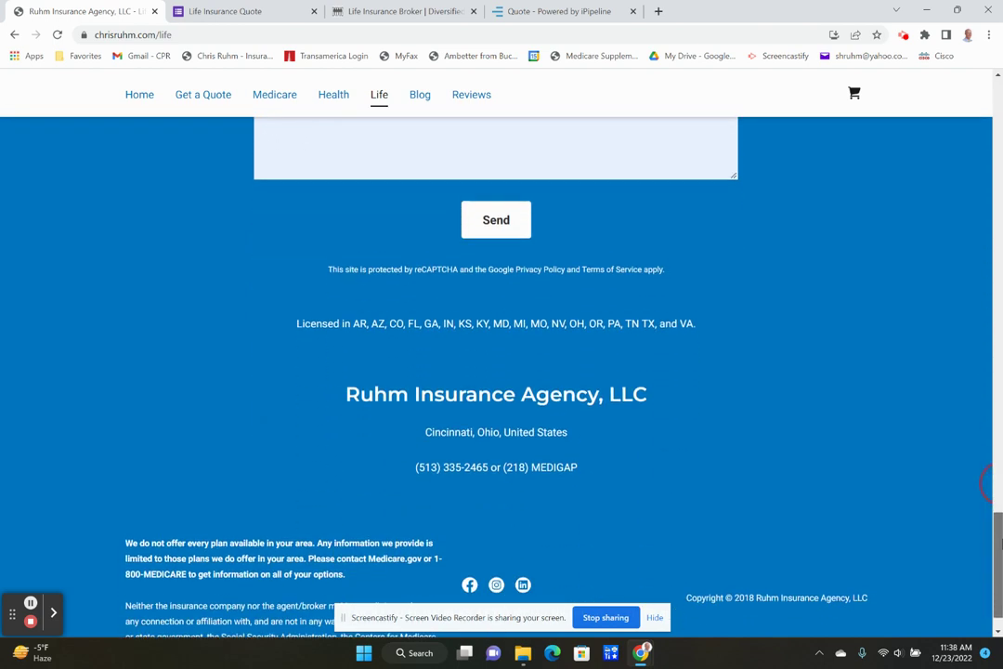